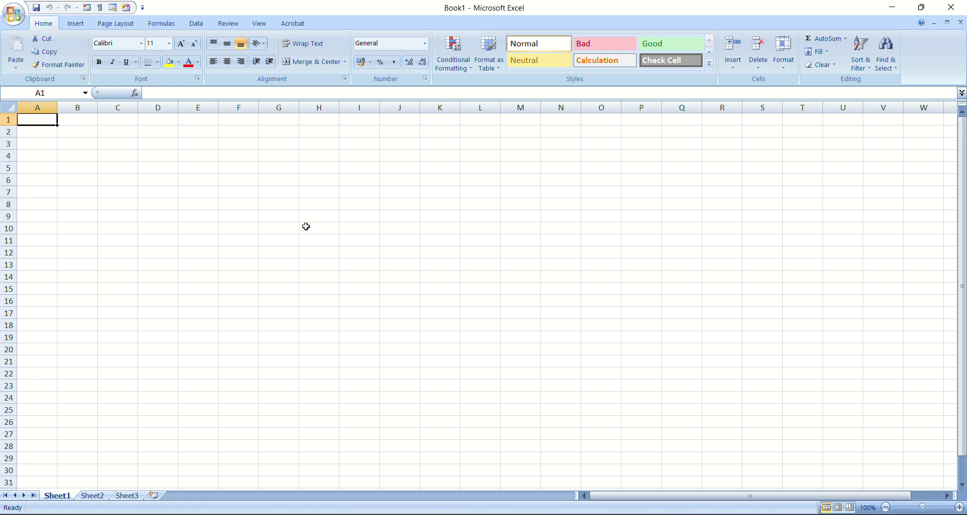
# - Merge and center the cell range D5:K6 into a single cell
pyautogui.click(159, 166)
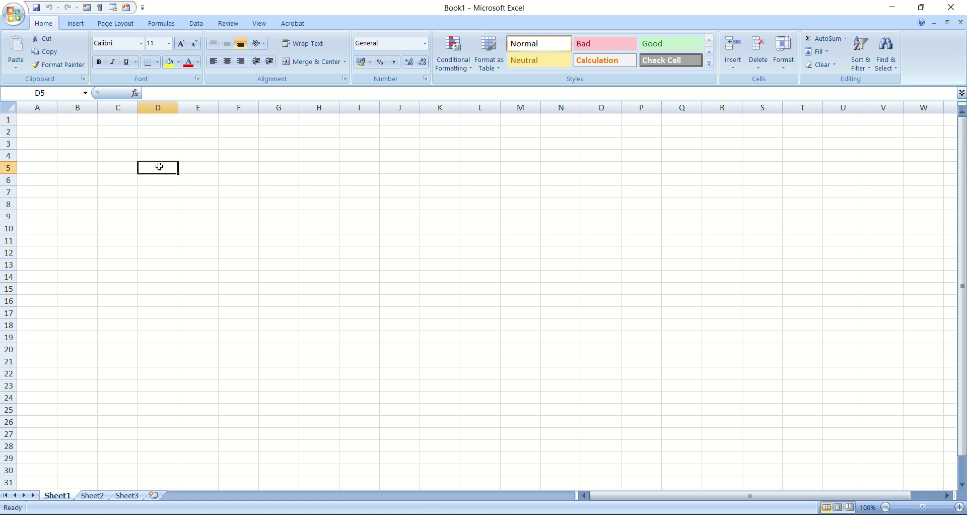
pyautogui.moveTo(159, 166); pyautogui.dragTo(434, 179)
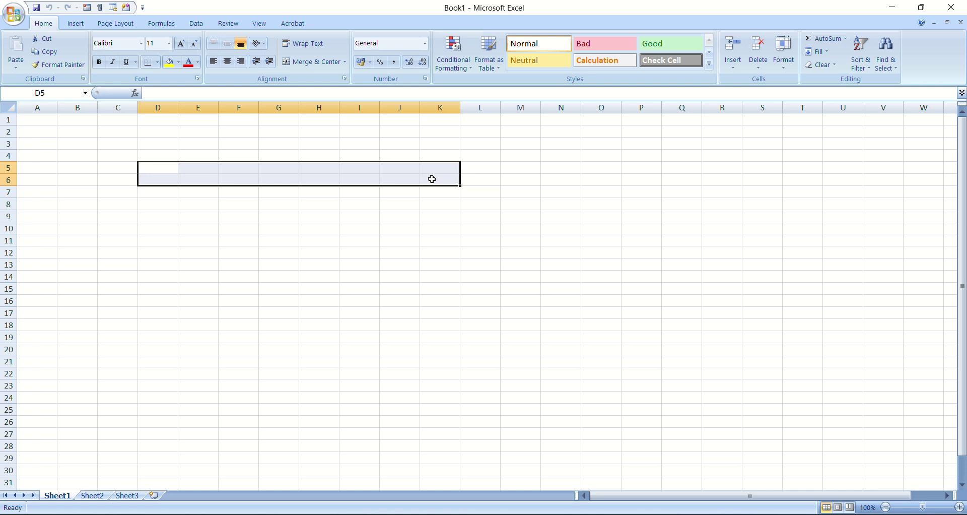
pyautogui.click(311, 65)
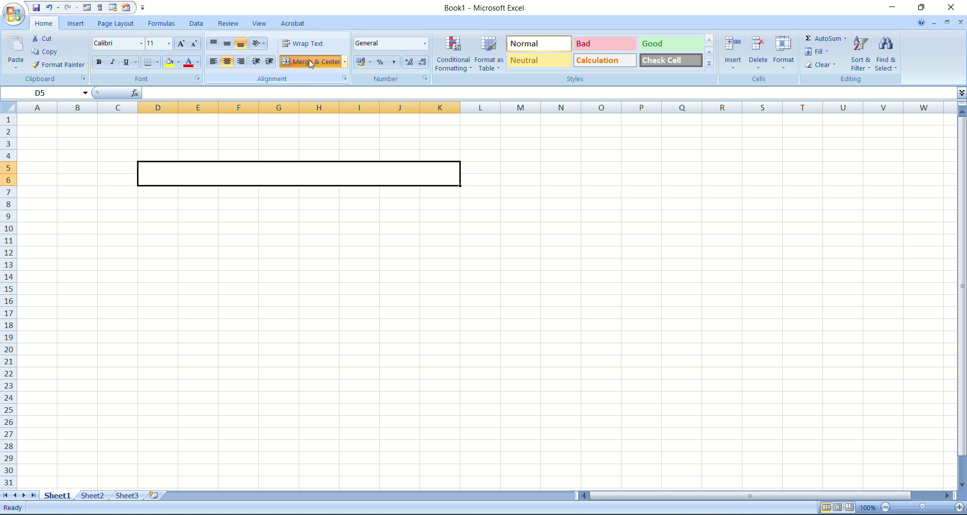
pyautogui.click(258, 228)
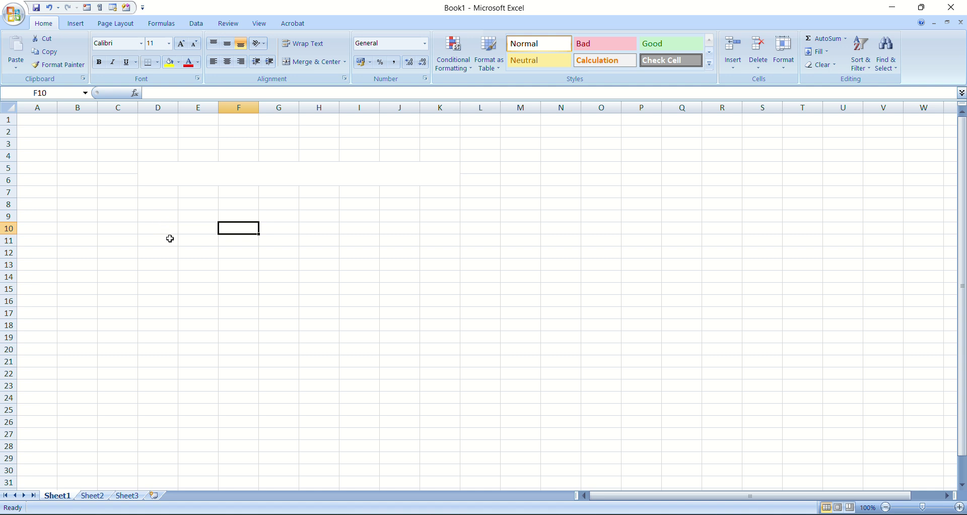
pyautogui.click(174, 172)
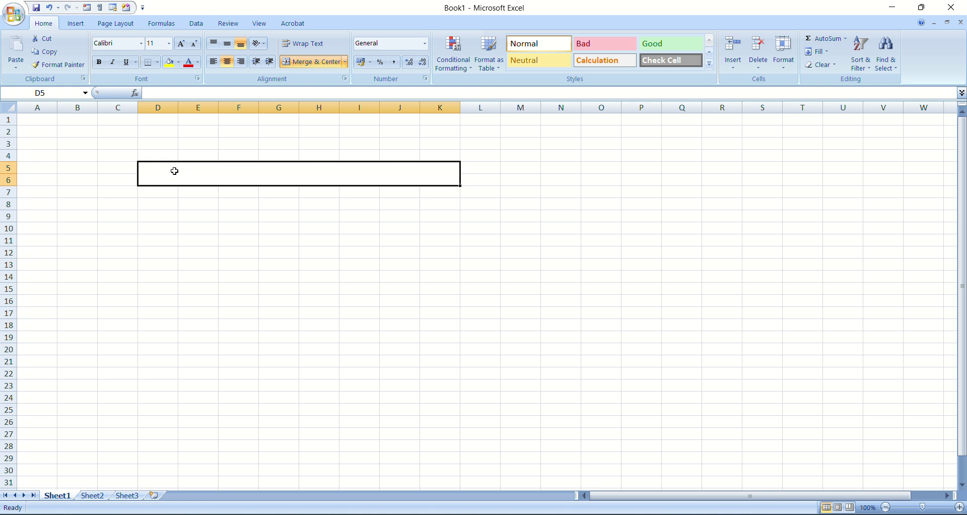
pyautogui.click(182, 227)
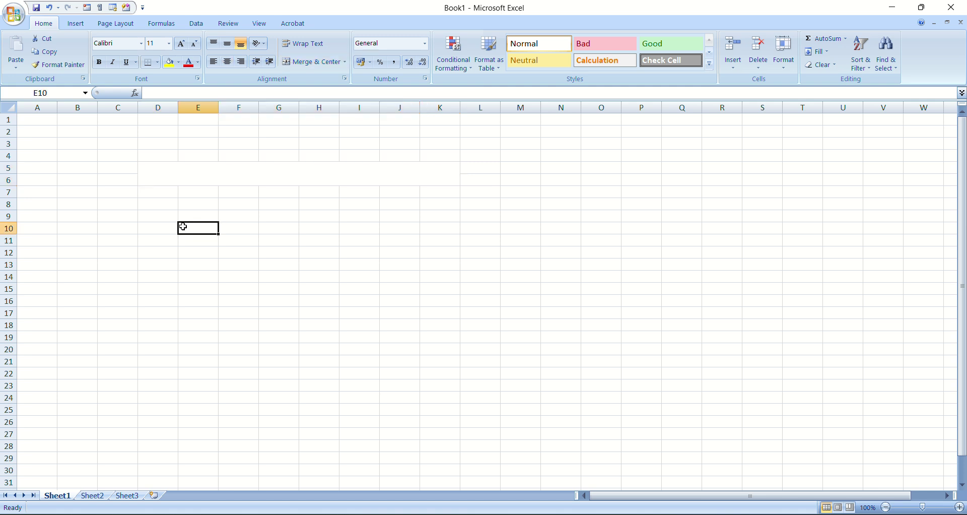
# - Enter the text "This is to certify that is not good for the health." in the merged cell D5:K6
pyautogui.click(201, 170)
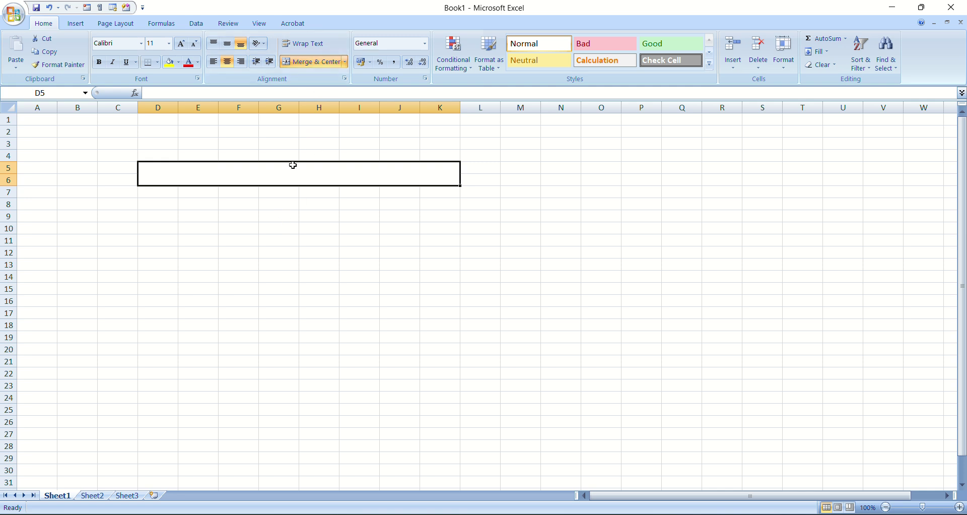
pyautogui.write('This')
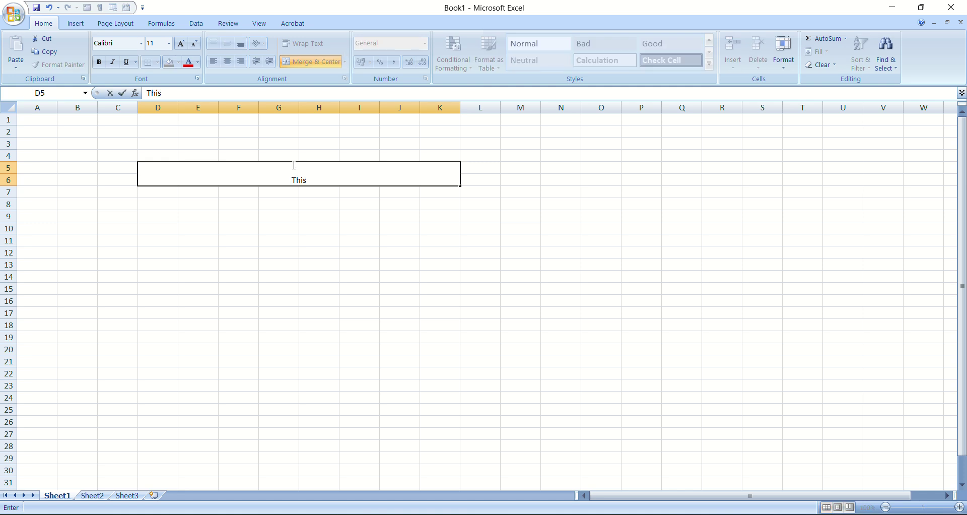
pyautogui.write(' is to certify t')
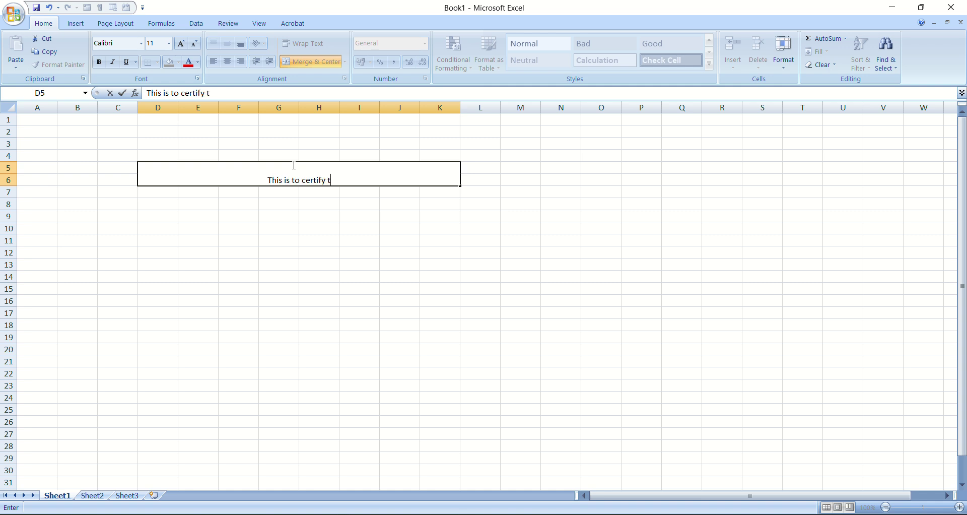
pyautogui.write('hat ')
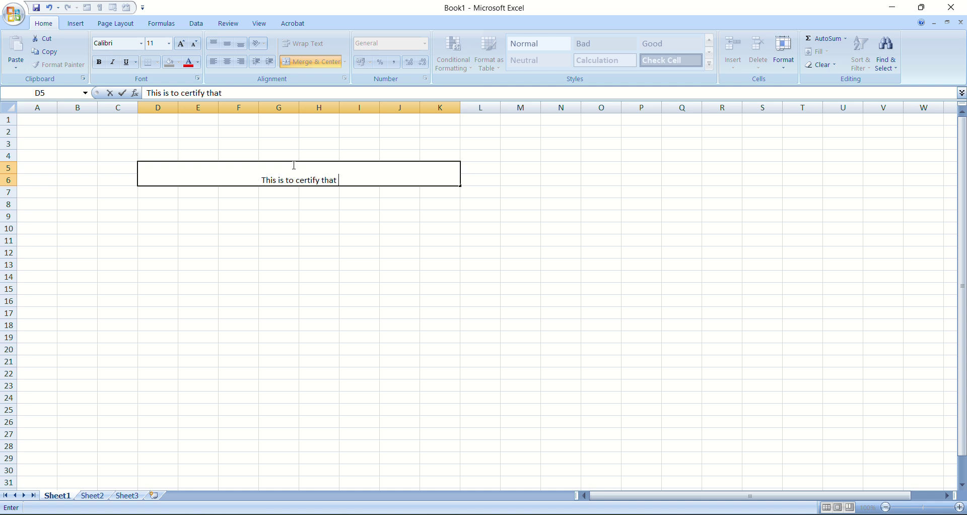
pyautogui.write('is not')
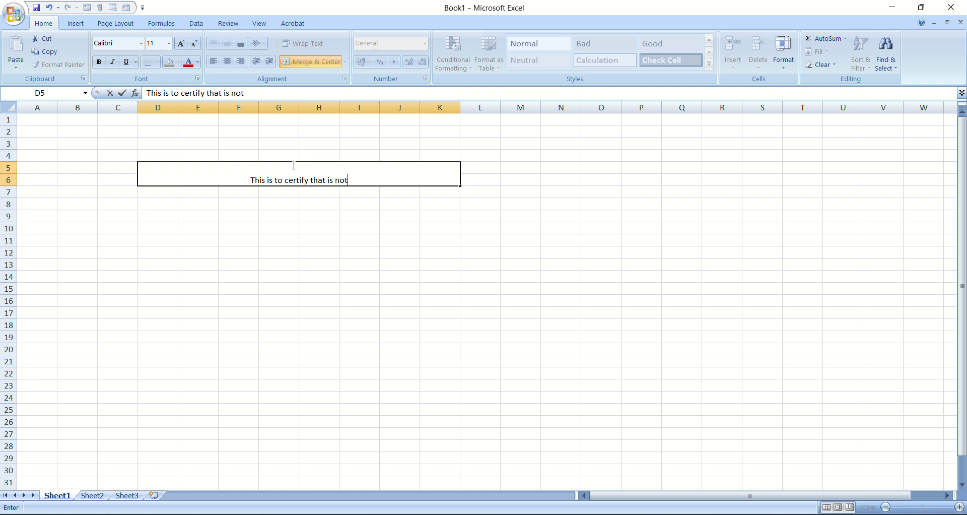
pyautogui.write(' no')
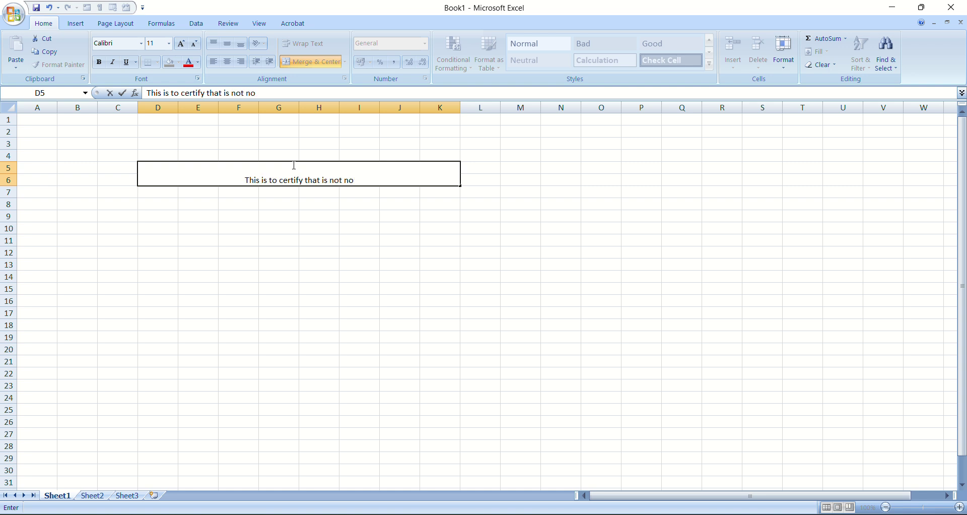
pyautogui.press('BackSpace')
pyautogui.press('BackSpace')
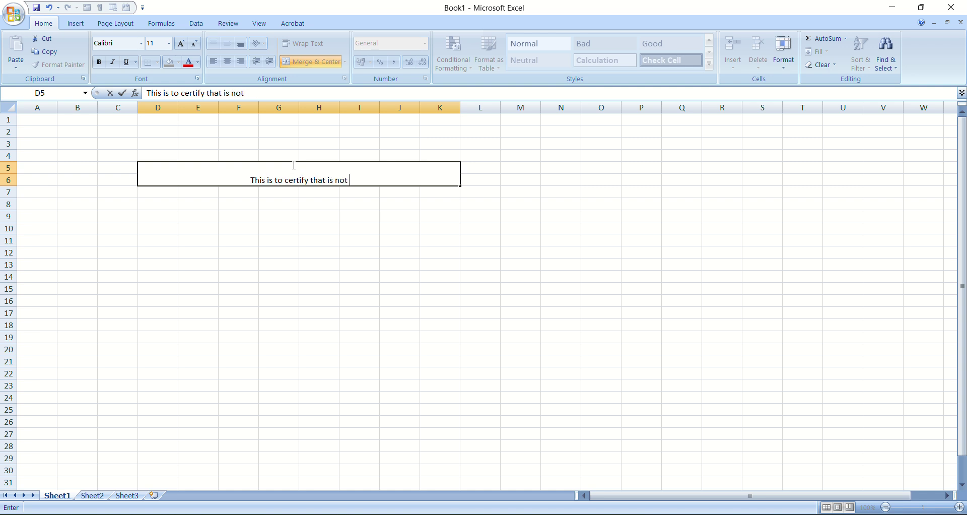
pyautogui.write('good')
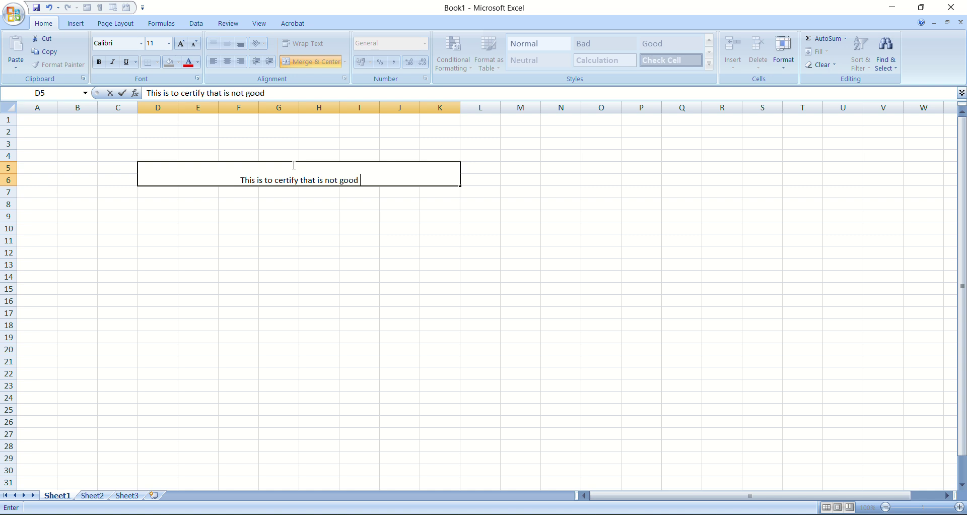
pyautogui.write(' for')
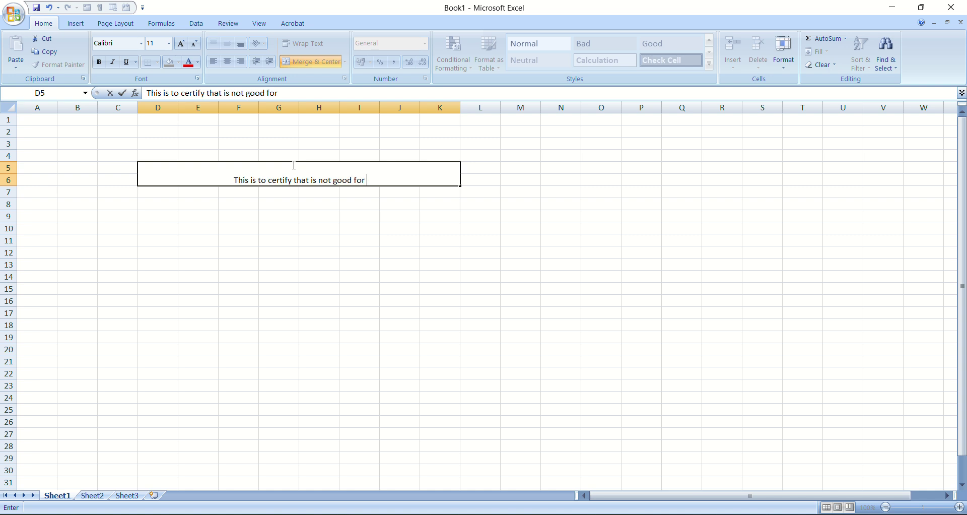
pyautogui.write(' the ')
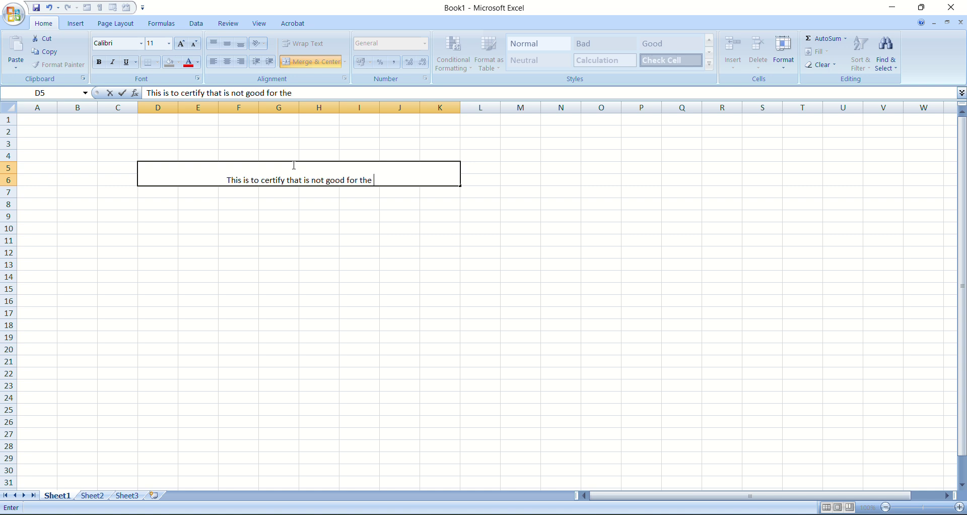
pyautogui.write('hea')
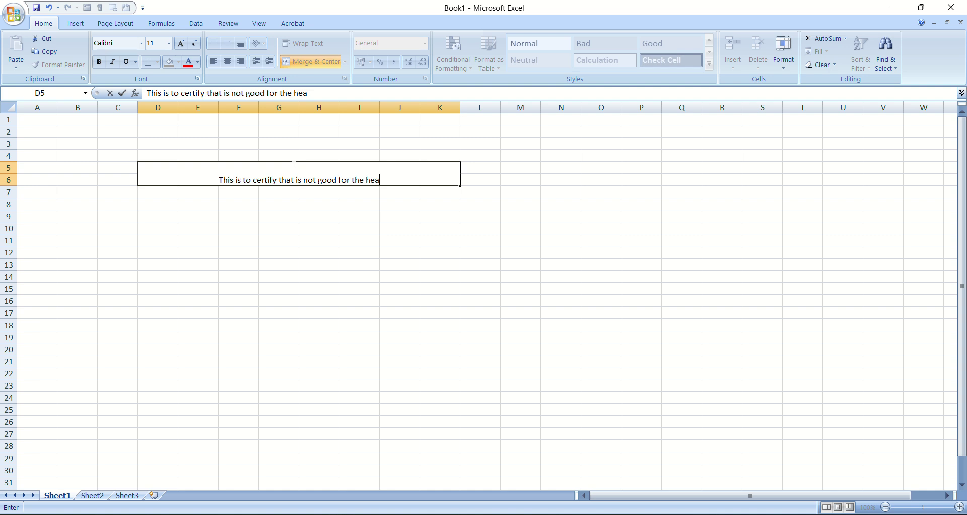
pyautogui.write('lth')
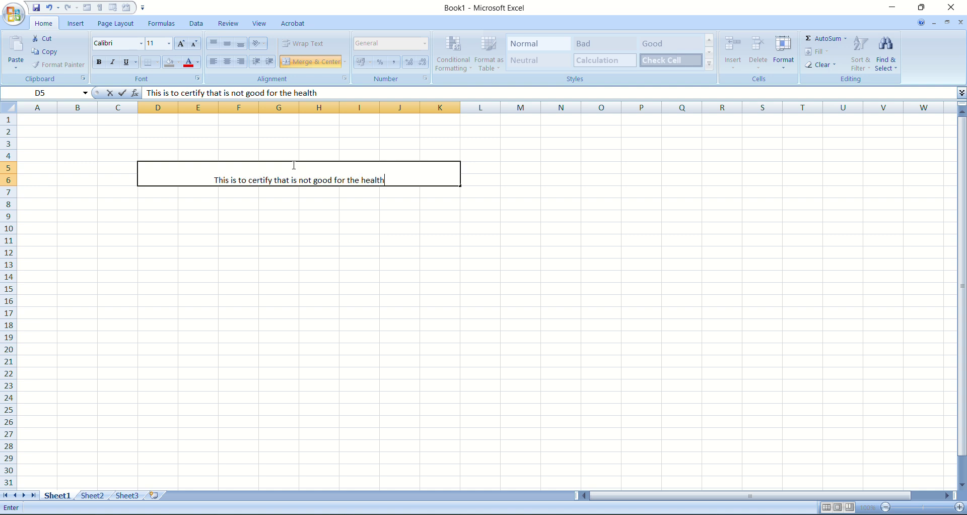
pyautogui.write(' by')
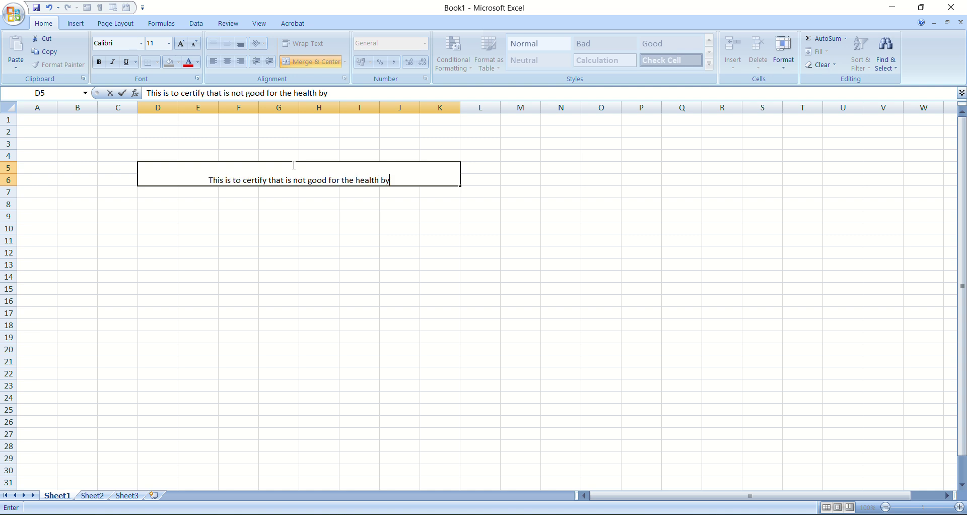
pyautogui.press('BackSpace')
pyautogui.write('ut')
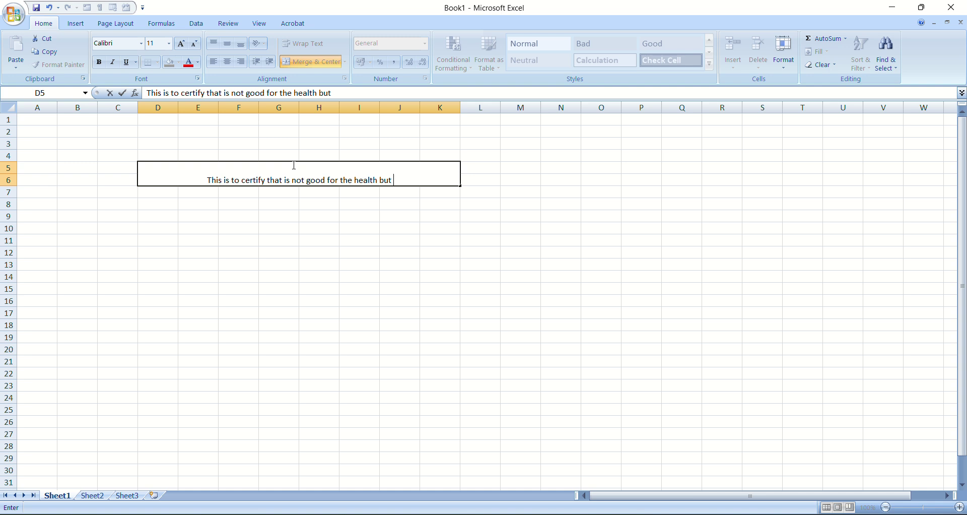
pyautogui.press('BackSpace')
pyautogui.press('BackSpace')
pyautogui.press('BackSpace')
pyautogui.press('BackSpace')
pyautogui.press('BackSpace')
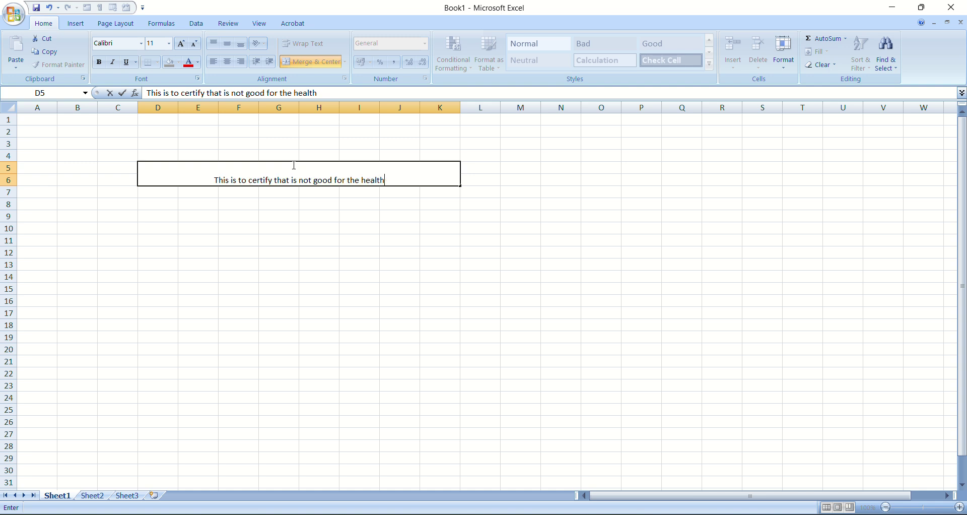
pyautogui.write('.')
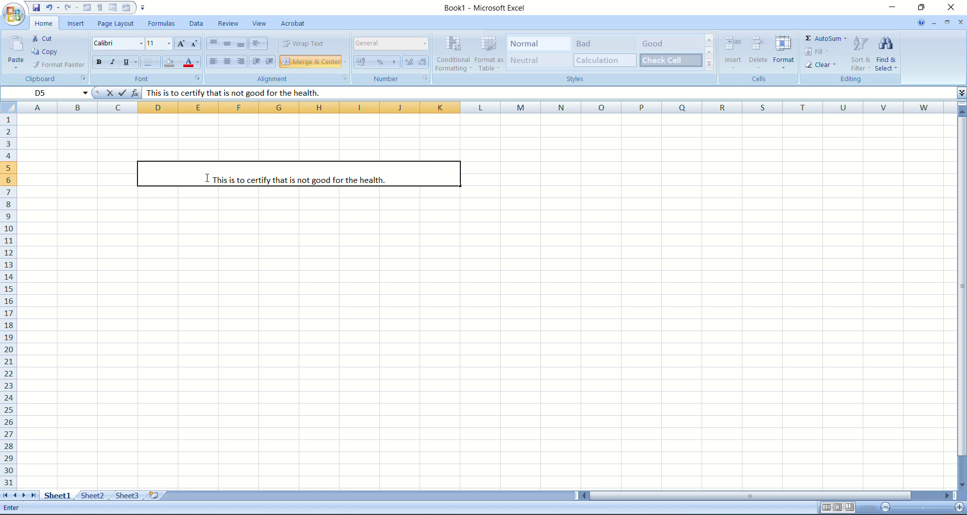
# - Enlarge the font of the whole sentence in the merged cell to size 22
pyautogui.moveTo(208, 178); pyautogui.dragTo(423, 178)
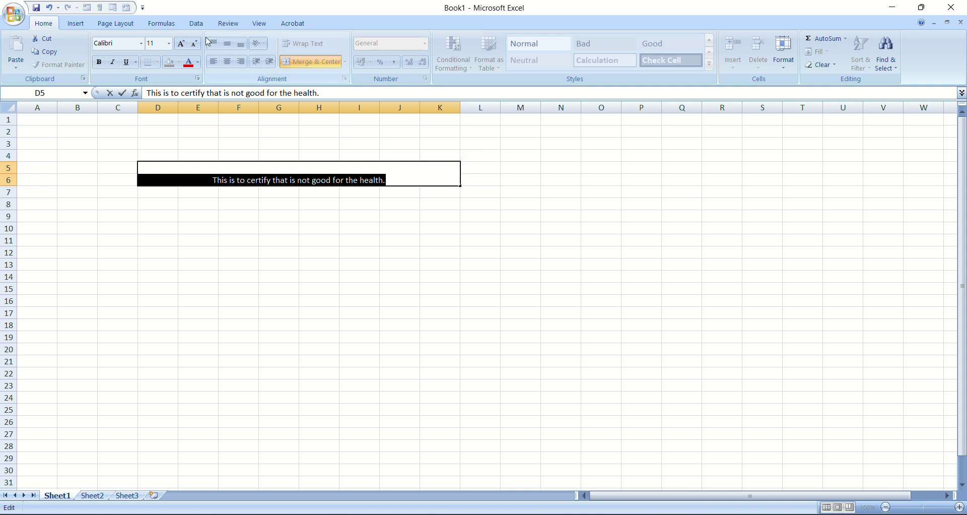
pyautogui.click(182, 46)
pyautogui.click(182, 46)
pyautogui.click(181, 46)
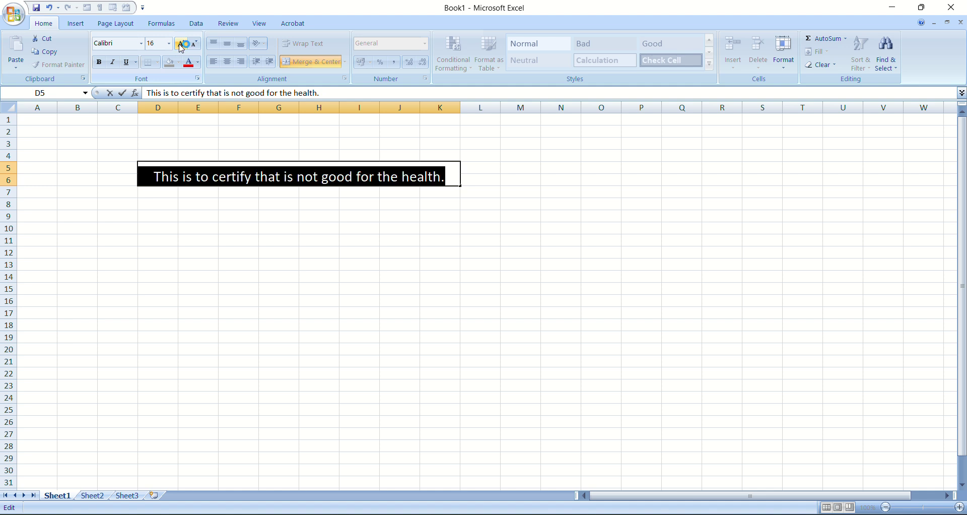
pyautogui.click(181, 46)
pyautogui.click(182, 47)
pyautogui.click(181, 46)
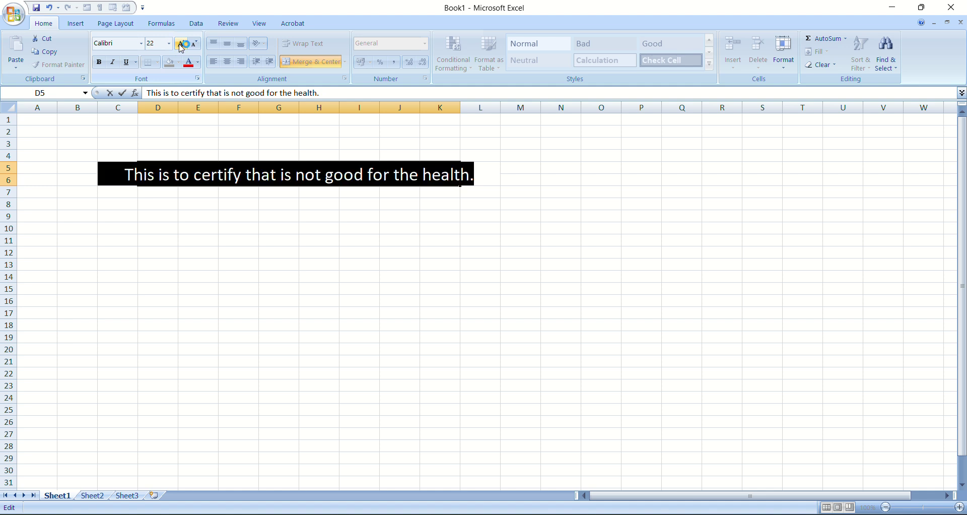
pyautogui.click(198, 275)
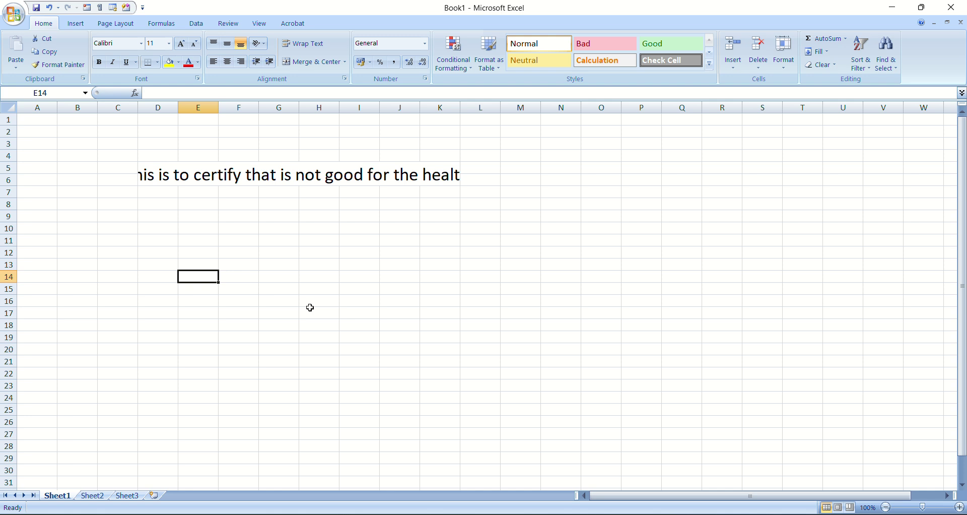
# - Turn on text wrapping for the merged cell containing the sentence
pyautogui.click(289, 174)
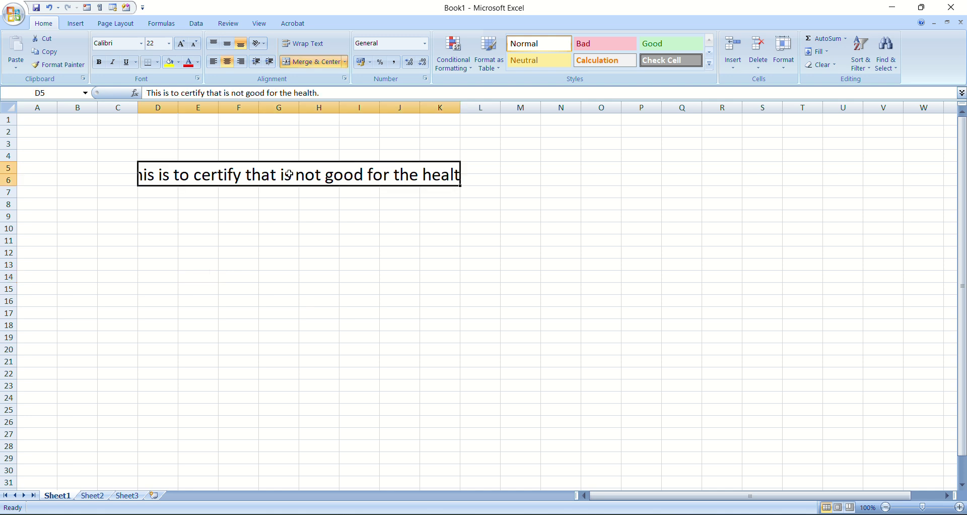
pyautogui.click(308, 46)
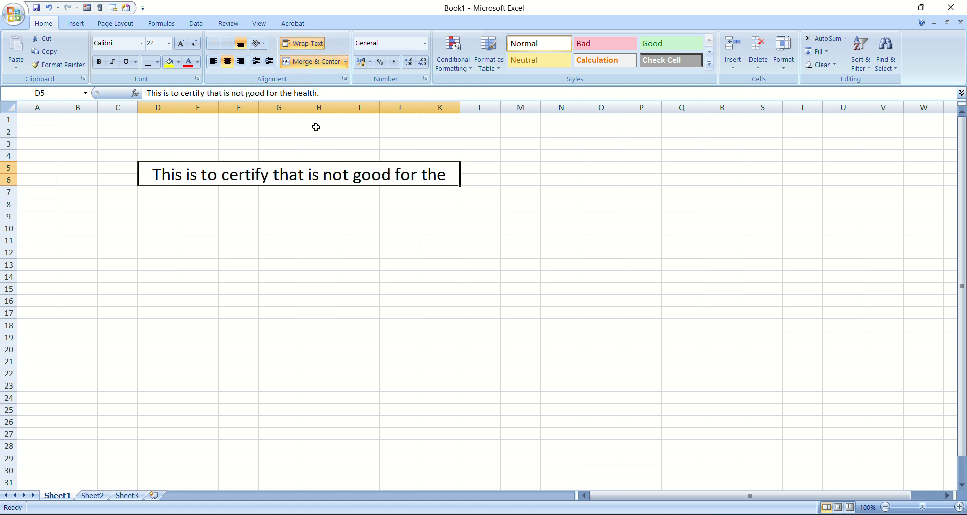
pyautogui.click(373, 250)
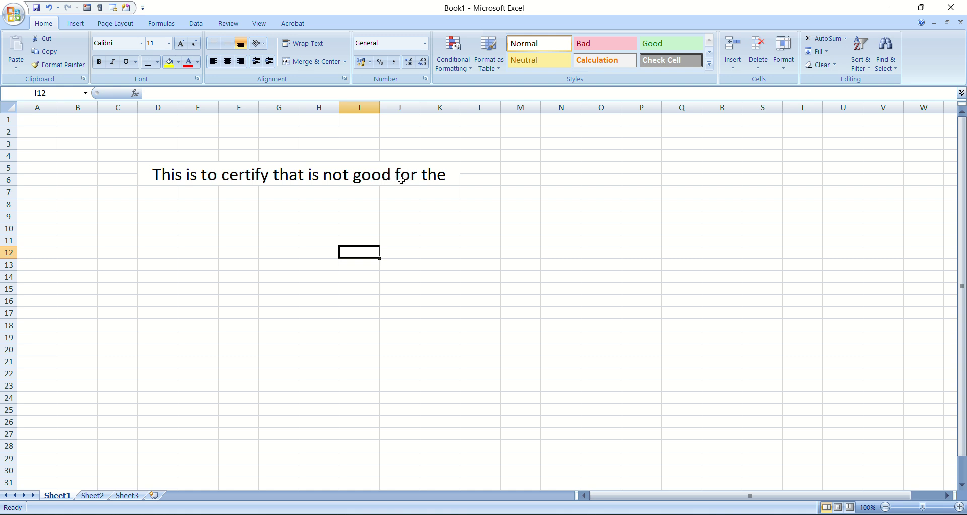
# - Reduce the font size of the wrapped sentence in the merged cell to 20
pyautogui.click(386, 175)
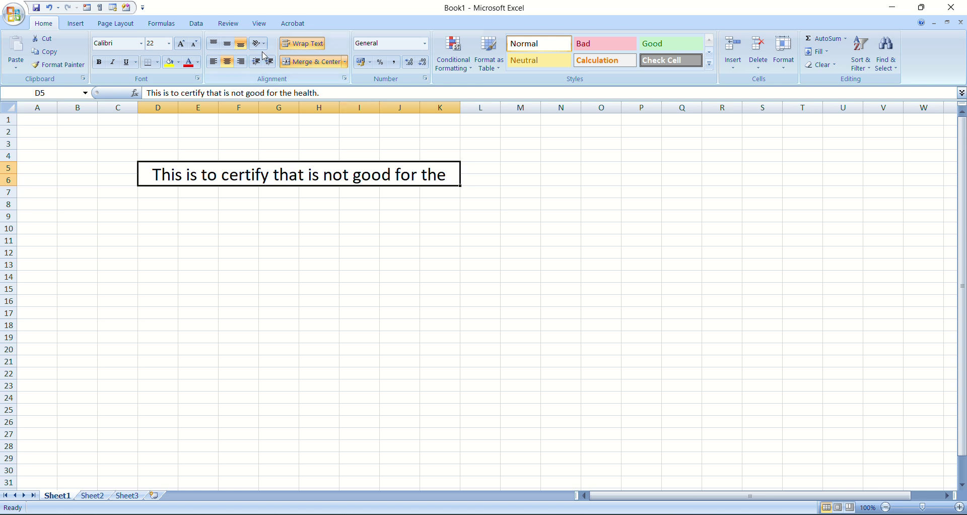
pyautogui.click(195, 45)
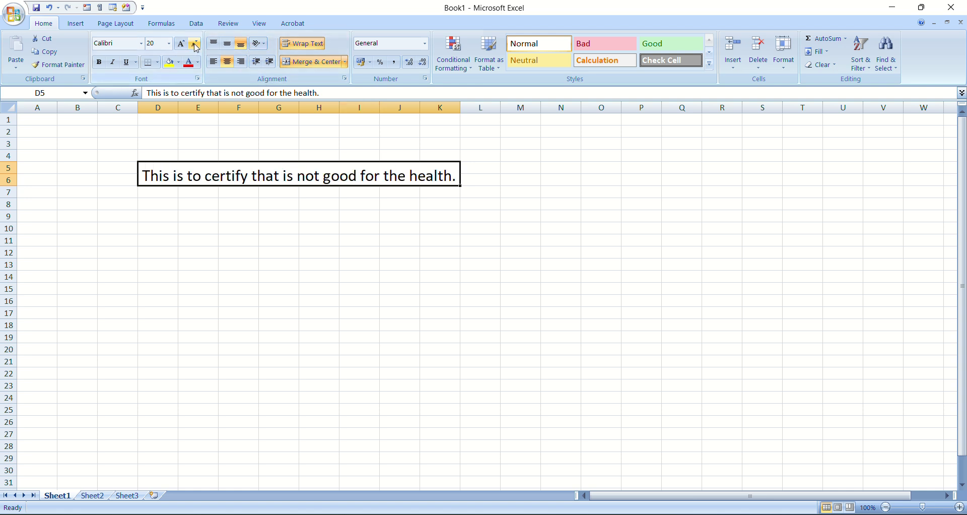
pyautogui.click(284, 396)
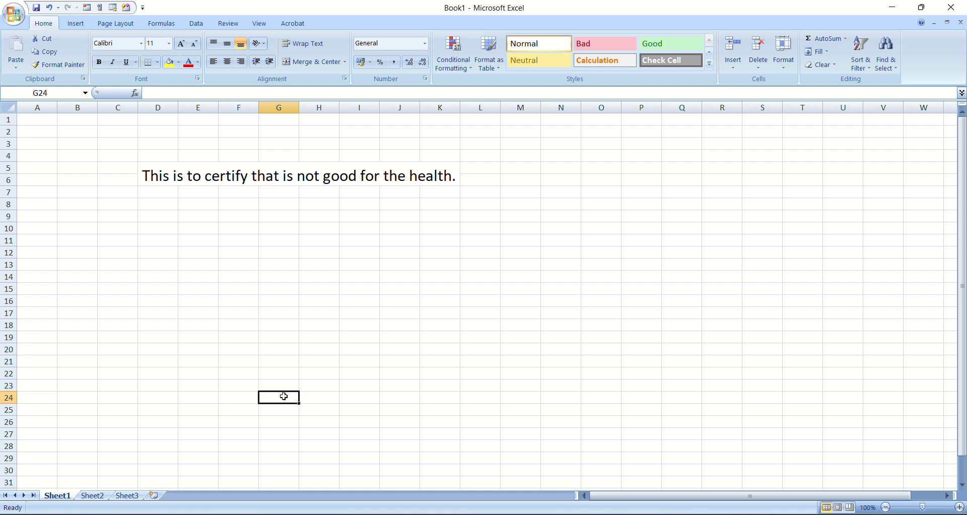
pyautogui.click(309, 185)
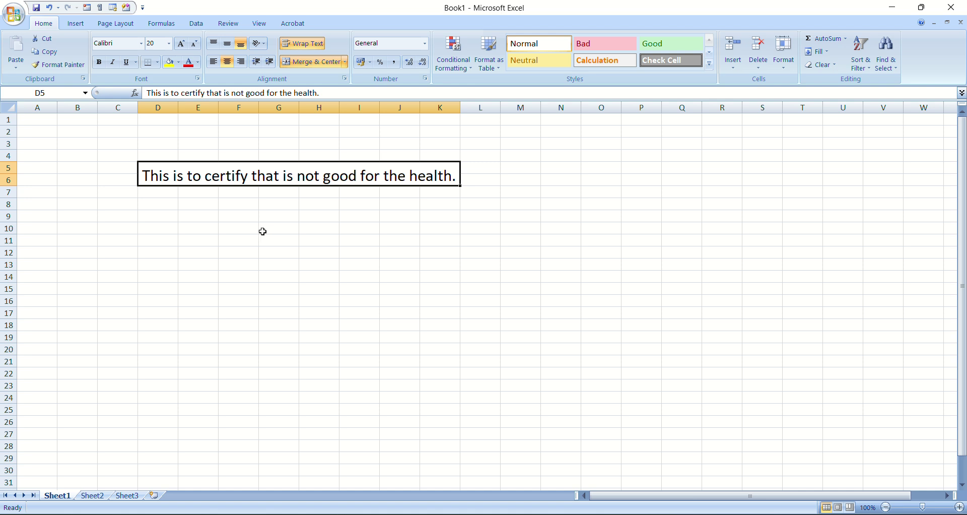
# - Merge and center the cell range D10:J15 below the sentence
pyautogui.moveTo(177, 229); pyautogui.dragTo(400, 285)
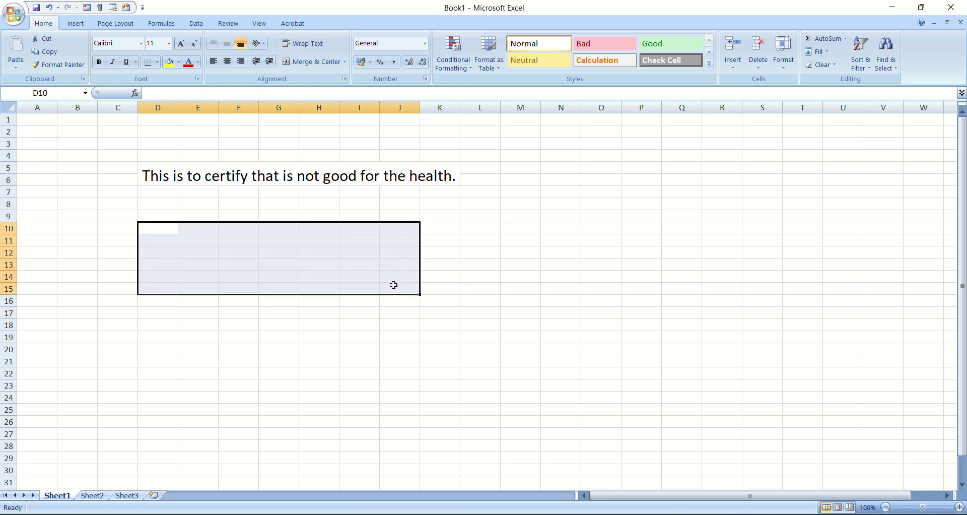
pyautogui.click(324, 58)
pyautogui.click(574, 306)
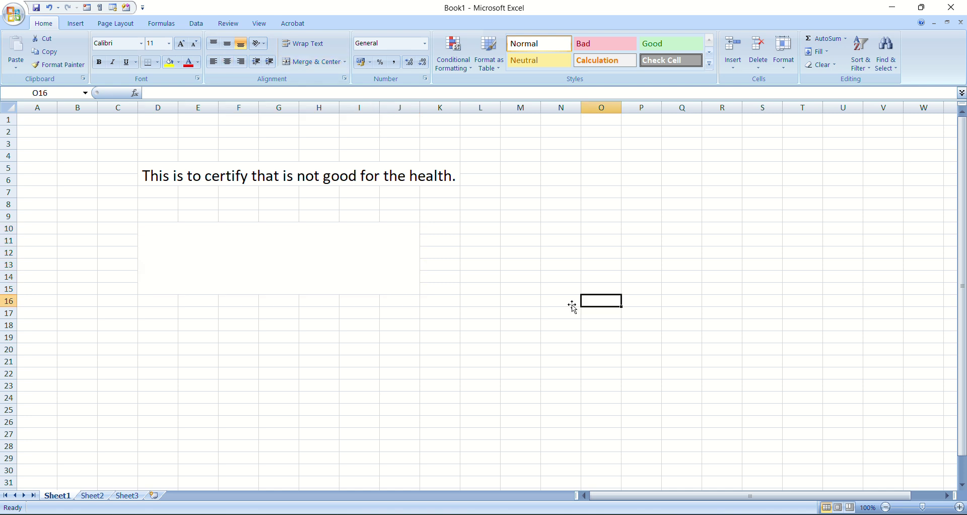
# - Turn on text wrapping for the empty merged cell D10:J15 and fill it with yellow
pyautogui.click(355, 242)
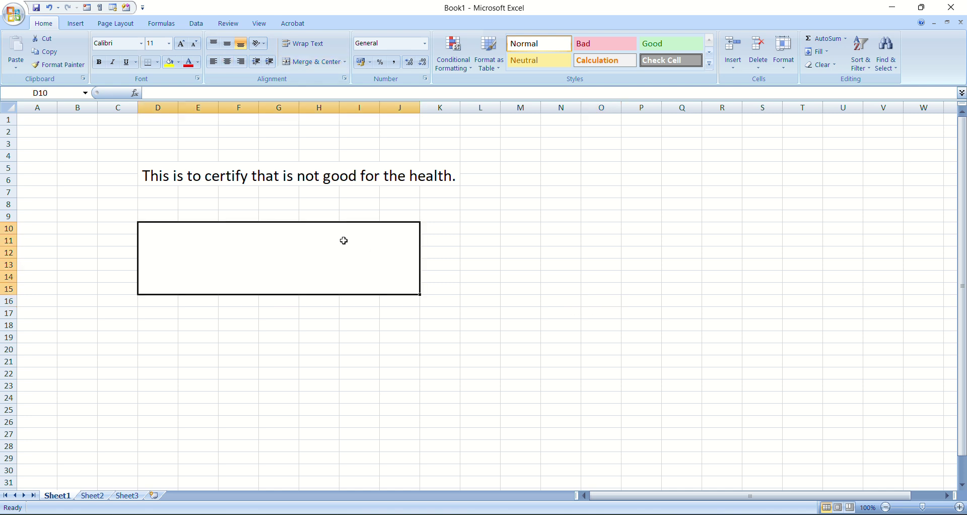
pyautogui.click(300, 44)
pyautogui.click(494, 359)
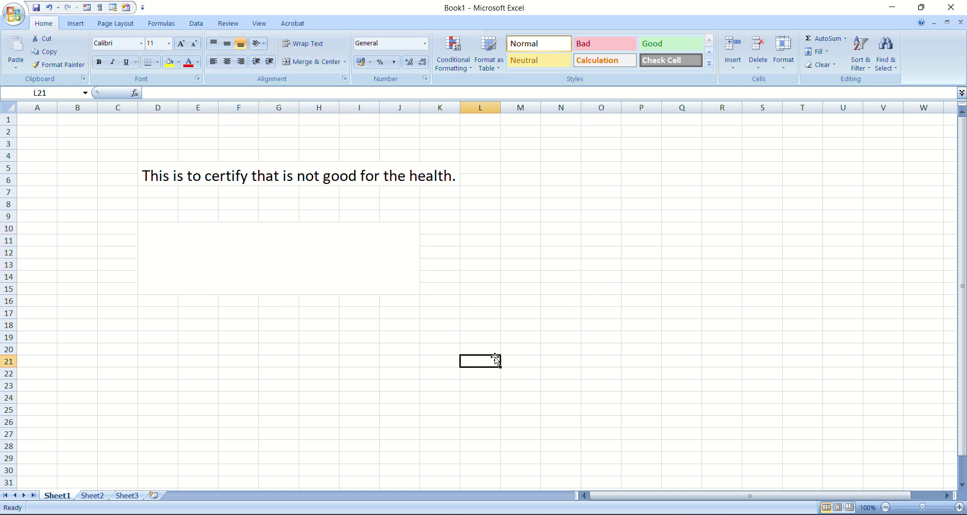
pyautogui.click(313, 262)
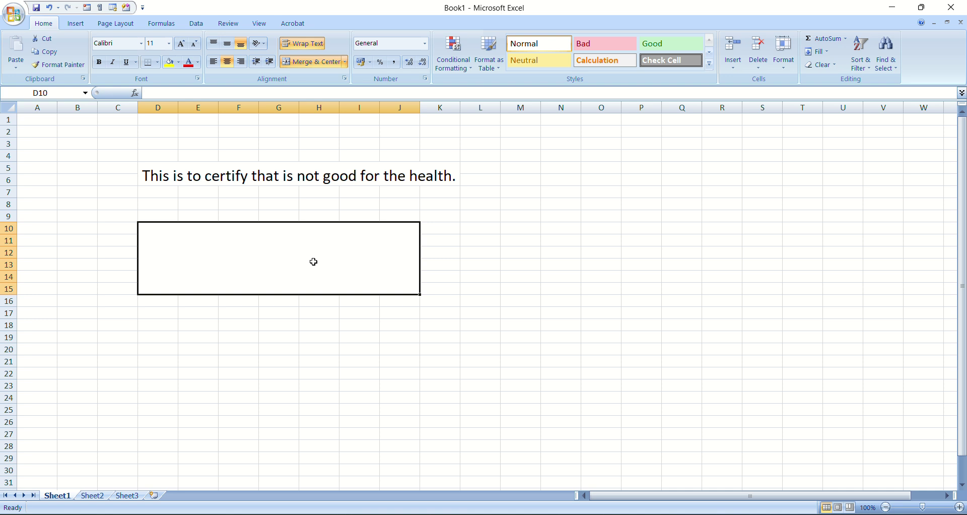
pyautogui.click(171, 62)
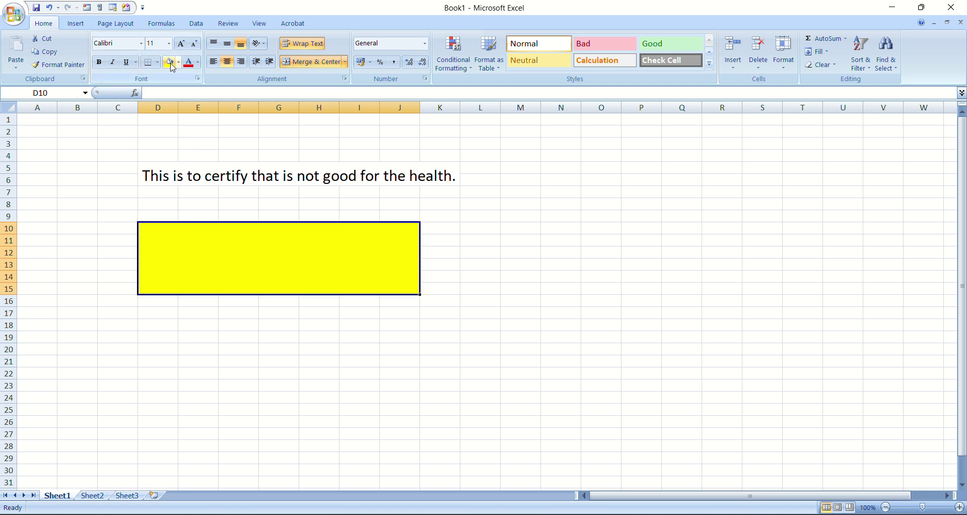
# - Copy the sentence from the merged cell at D5 into the yellow merged cell at D10
pyautogui.click(225, 176)
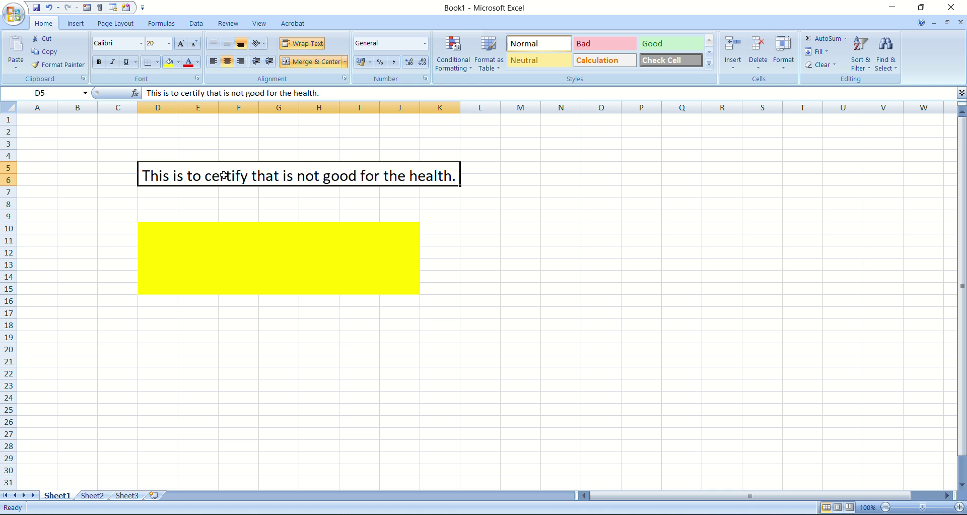
pyautogui.hotkey('ctrl', 'c')
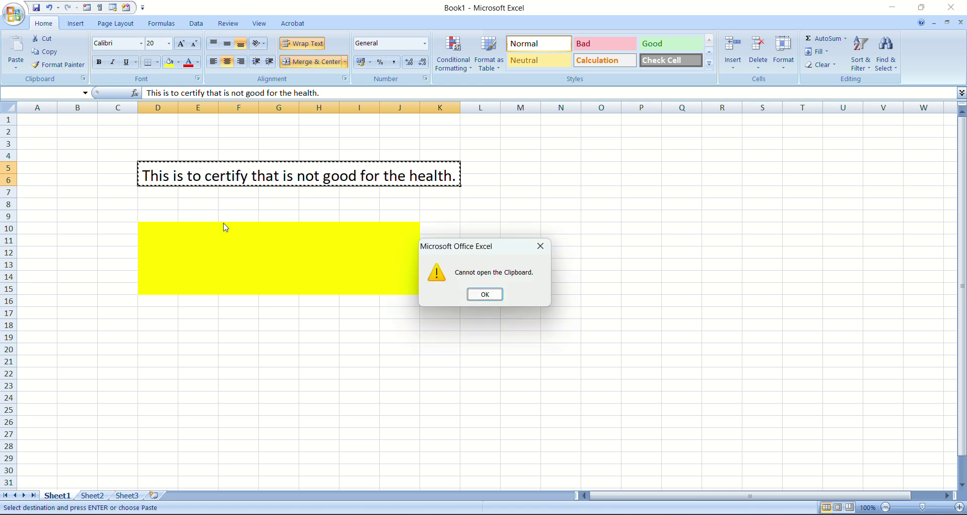
pyautogui.click(483, 295)
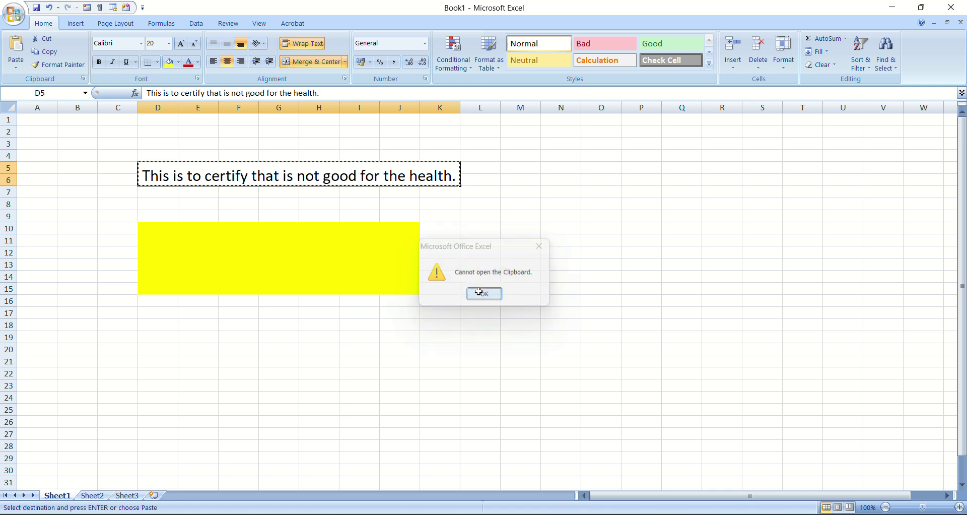
pyautogui.click(303, 272)
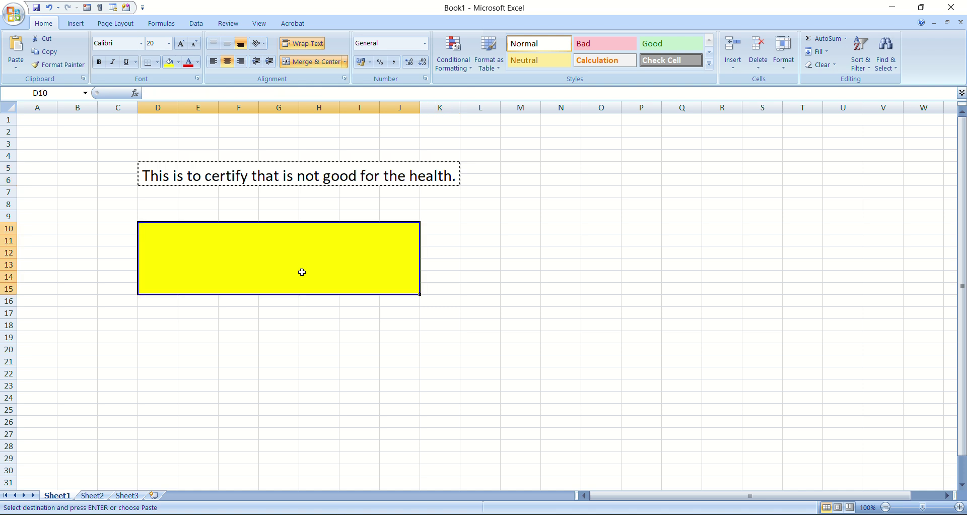
pyautogui.hotkey('ctrl', 'v')
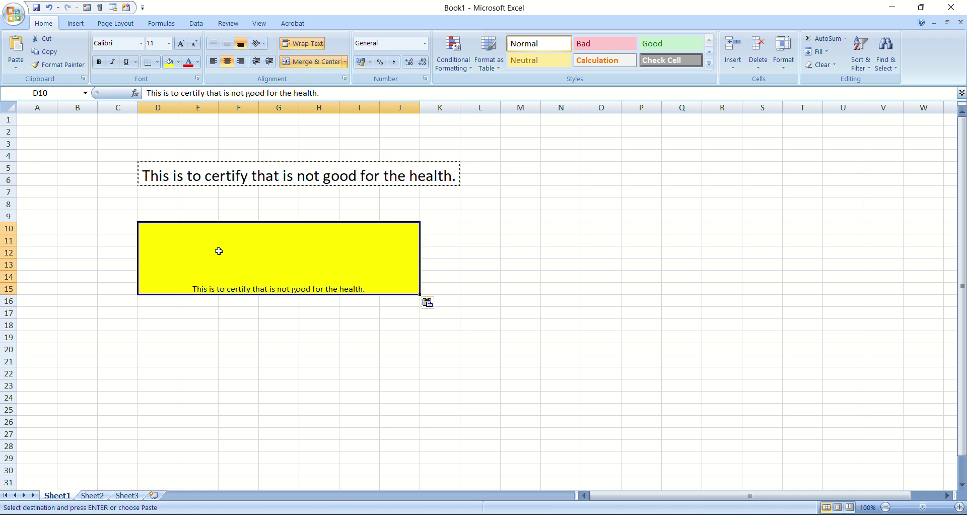
# - Enlarge the font of the sentence in the yellow cell up to 48, and reduce it to 28
pyautogui.click(182, 45)
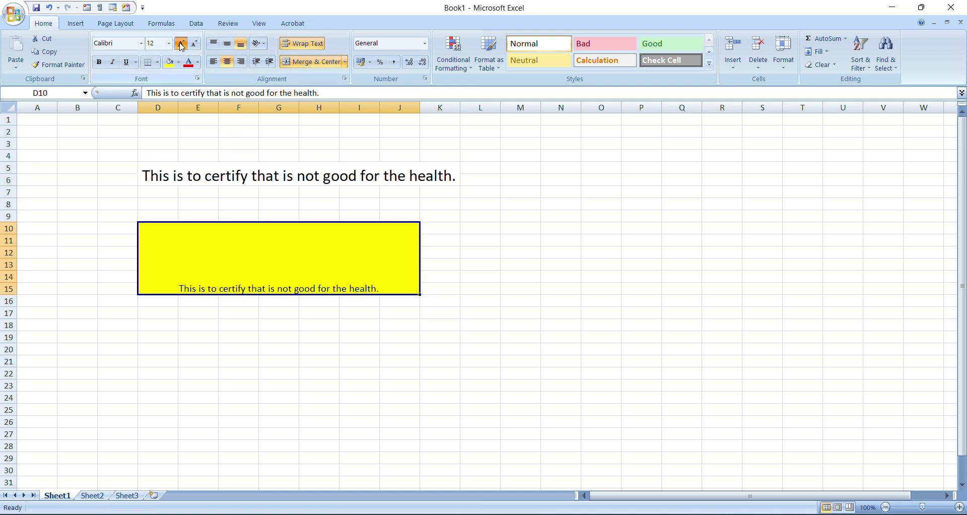
pyautogui.click(182, 46)
pyautogui.click(182, 45)
pyautogui.click(182, 45)
pyautogui.click(182, 45)
pyautogui.click(182, 45)
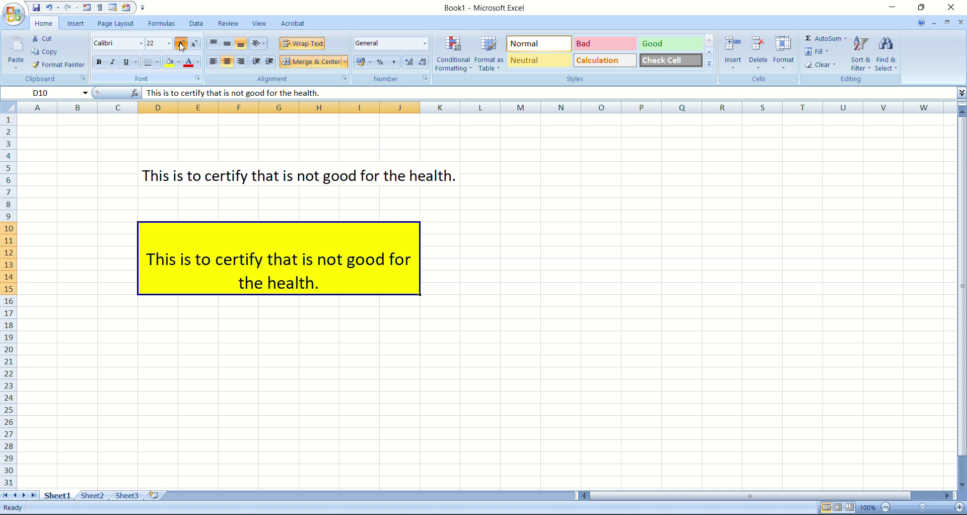
pyautogui.click(182, 45)
pyautogui.click(182, 45)
pyautogui.click(182, 46)
pyautogui.click(182, 45)
pyautogui.click(181, 45)
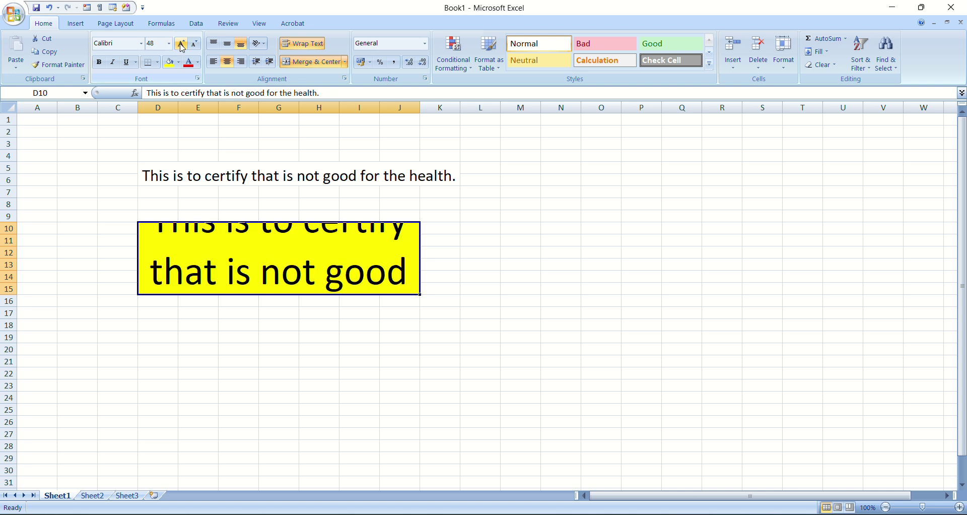
pyautogui.click(196, 48)
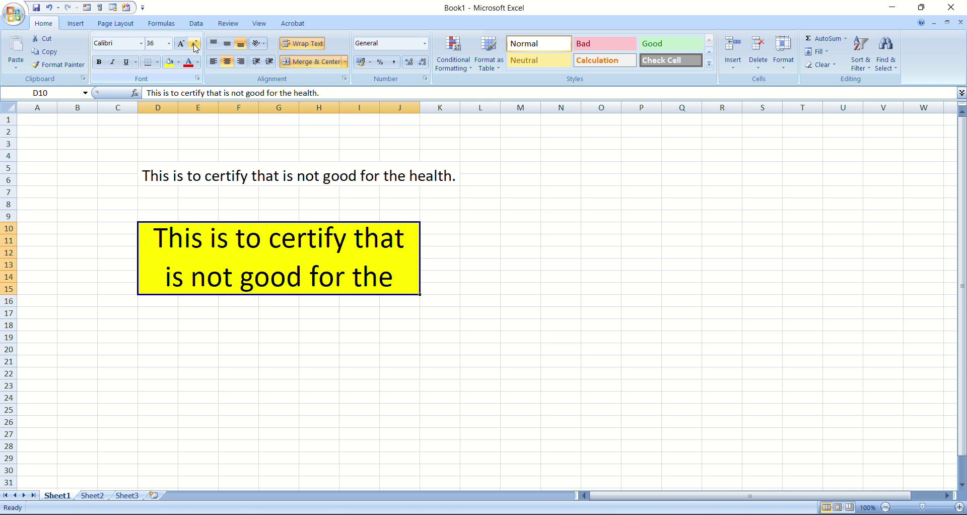
pyautogui.click(196, 48)
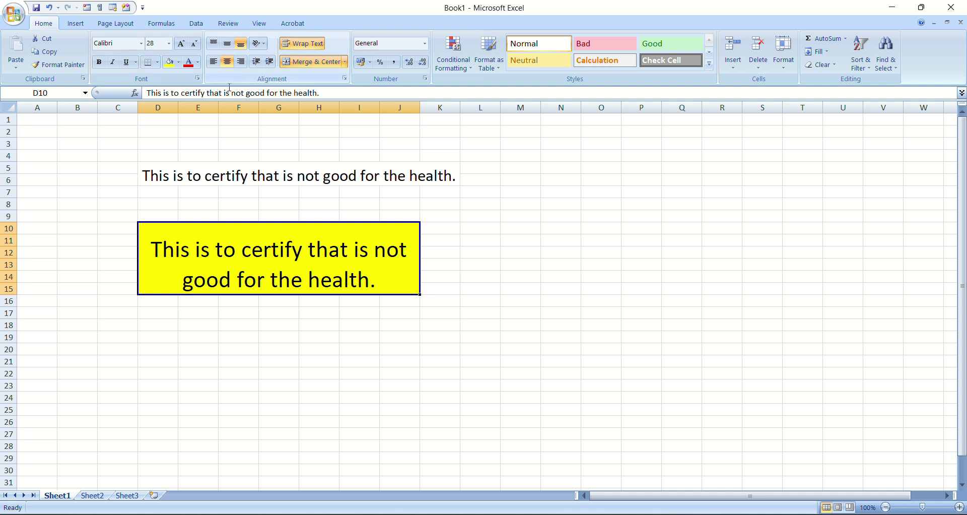
# - Try red, dark blue and dark teal font colours on the sentence in the yellow cell
pyautogui.click(187, 64)
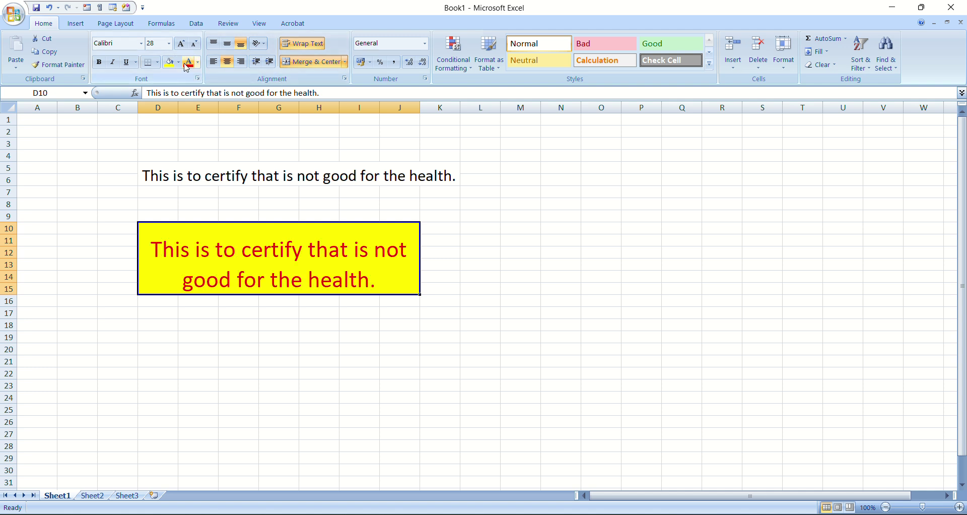
pyautogui.click(197, 62)
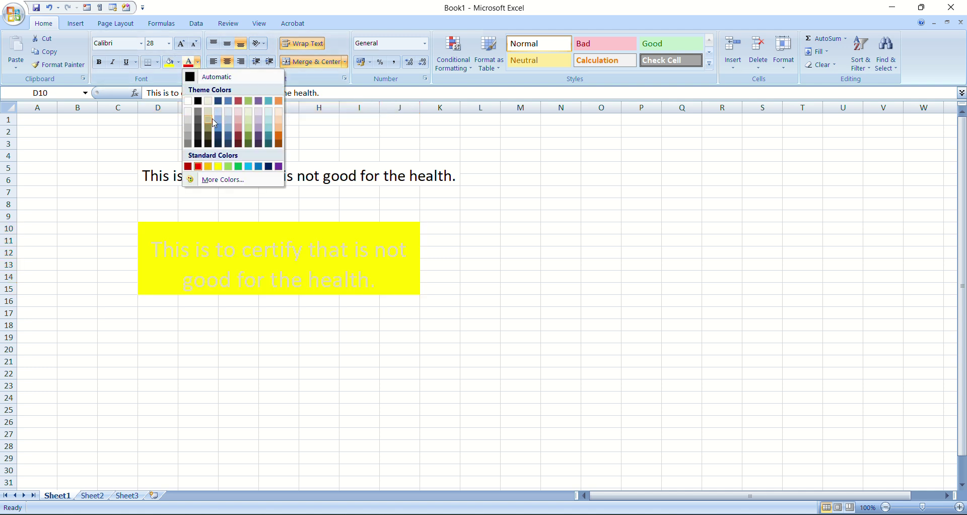
pyautogui.click(219, 139)
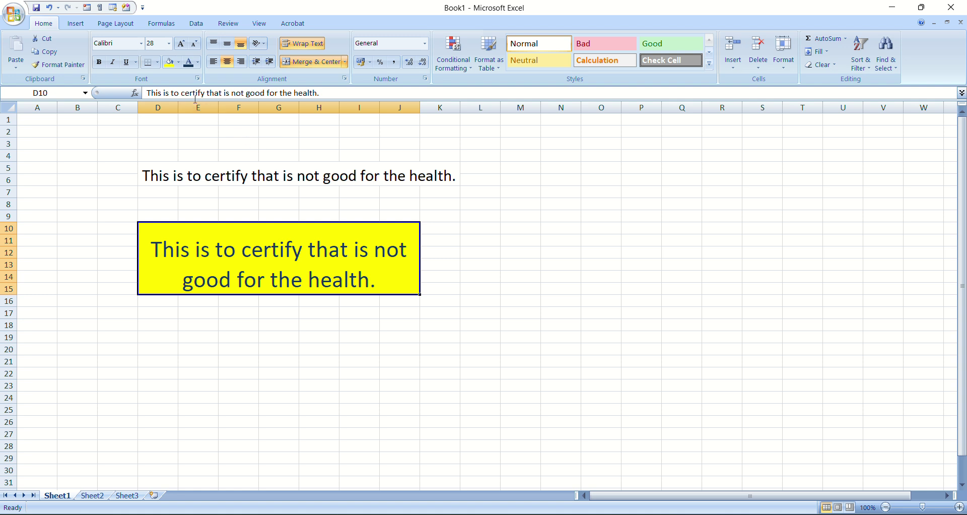
pyautogui.click(199, 64)
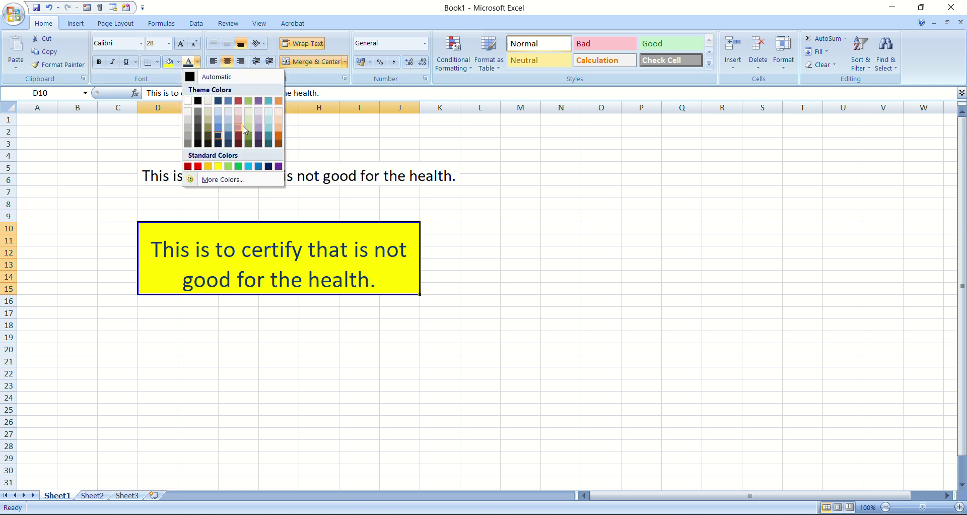
pyautogui.click(269, 146)
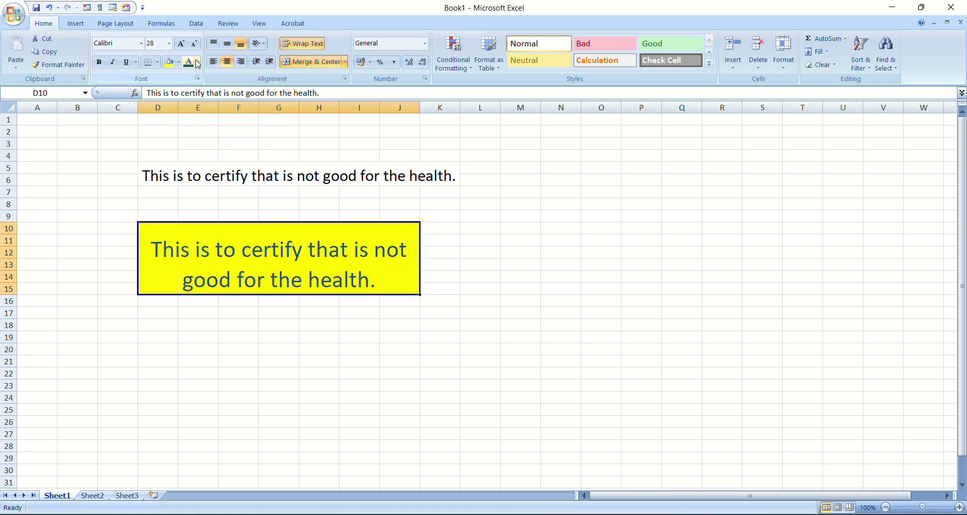
# - Set the font colour of the yellow cell's sentence to red and change the cell's fill to light purple
pyautogui.click(198, 62)
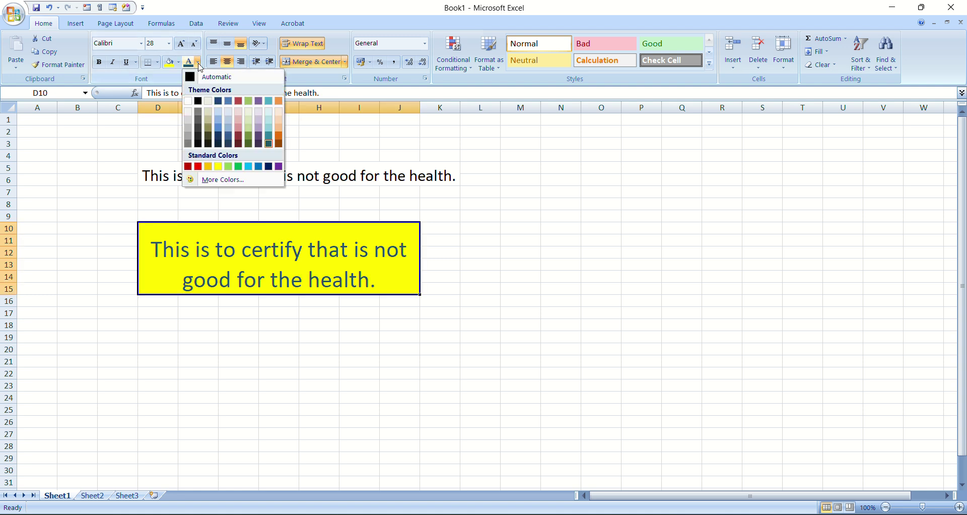
pyautogui.click(199, 167)
pyautogui.click(179, 63)
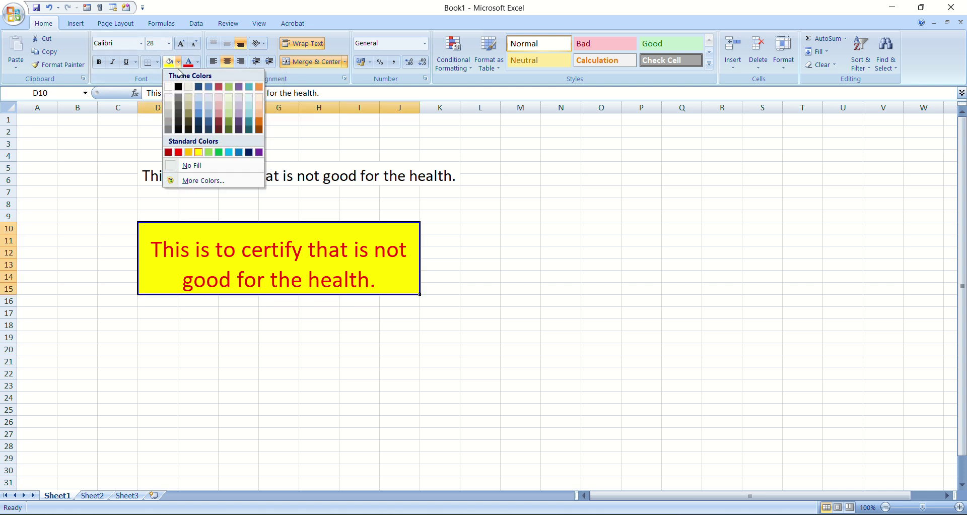
pyautogui.click(239, 107)
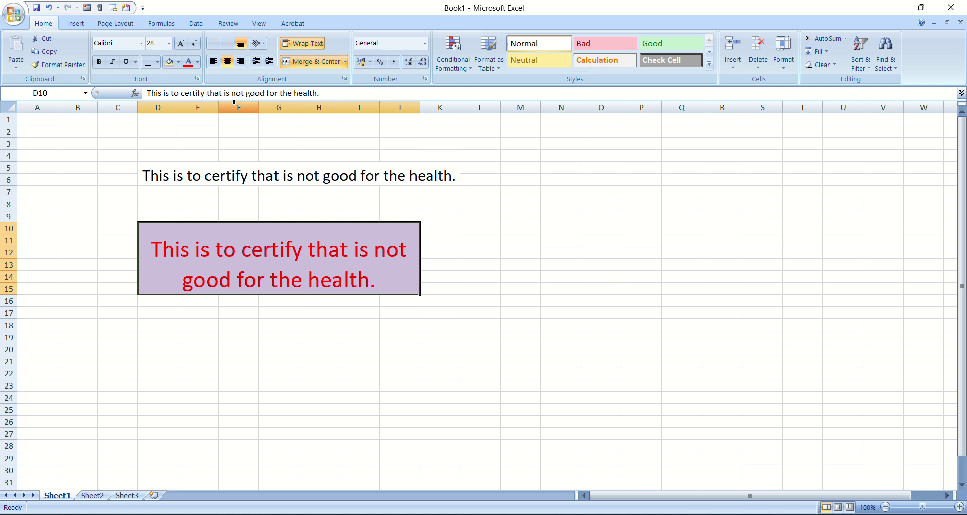
# - Fill the merged cell at D5 with dark olive green and set its sentence's font colour to yellow
pyautogui.click(244, 165)
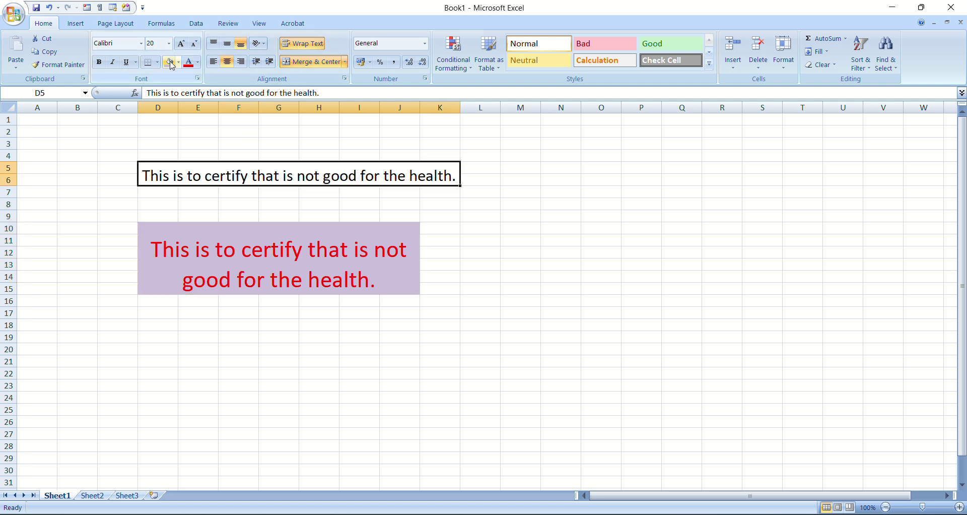
pyautogui.click(189, 62)
pyautogui.click(179, 62)
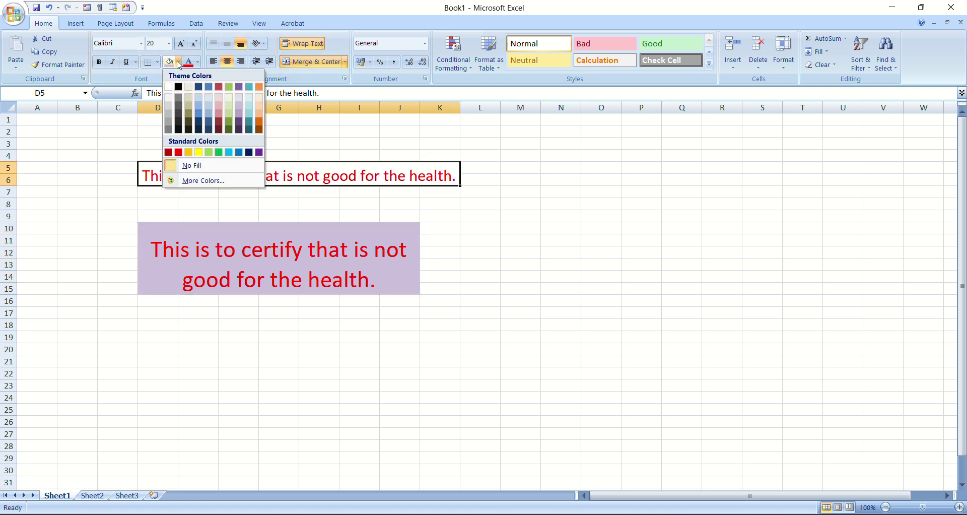
pyautogui.click(228, 124)
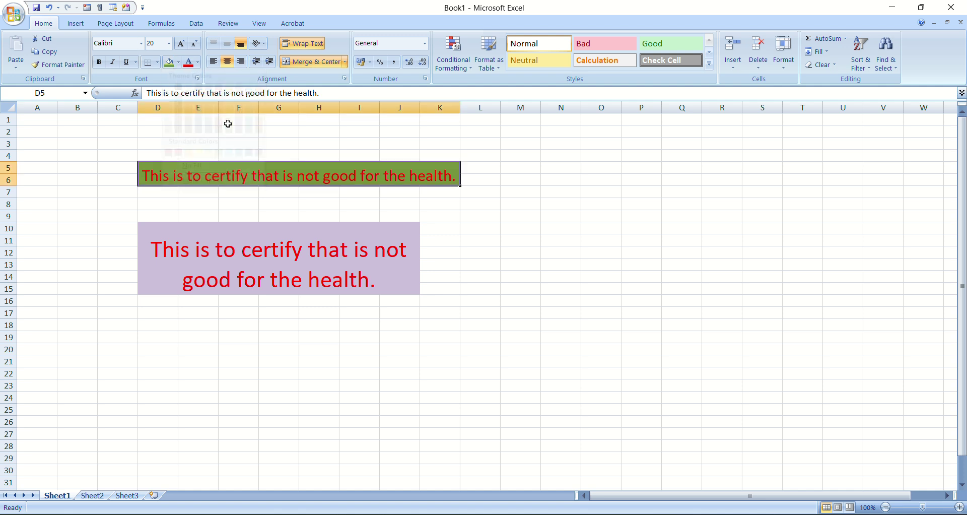
pyautogui.click(198, 62)
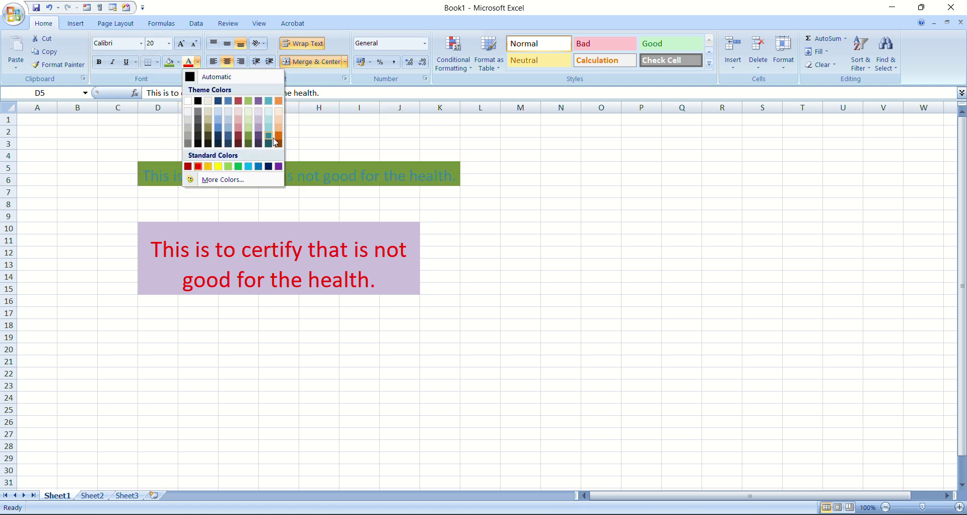
pyautogui.click(221, 166)
pyautogui.click(417, 259)
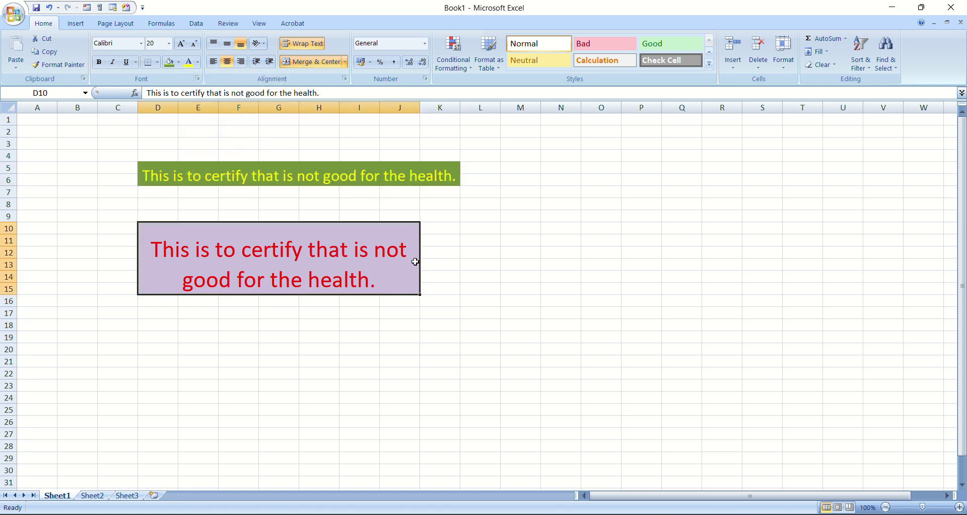
pyautogui.click(459, 292)
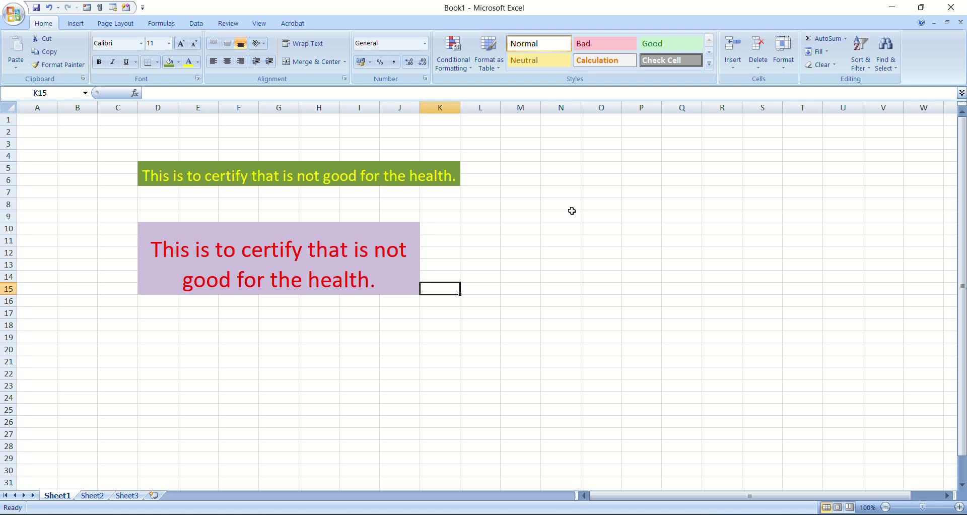
# - Merge the empty range M7:R16 across, row by row, and select its first merged row
pyautogui.click(345, 62)
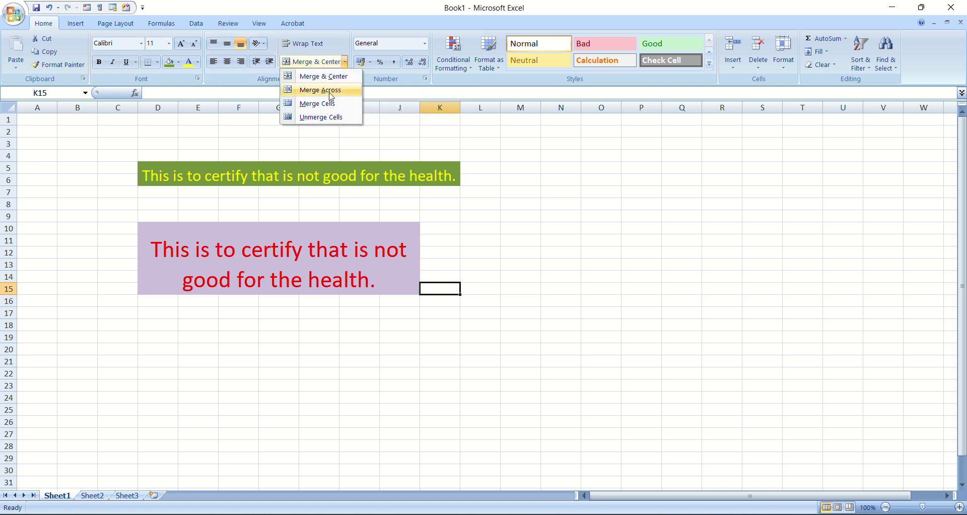
pyautogui.click(534, 200)
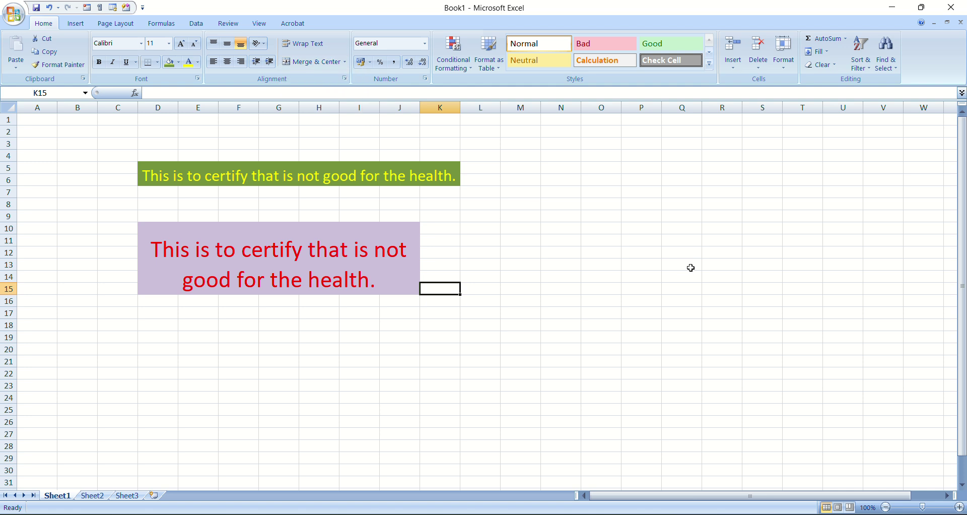
pyautogui.moveTo(519, 191); pyautogui.dragTo(730, 306)
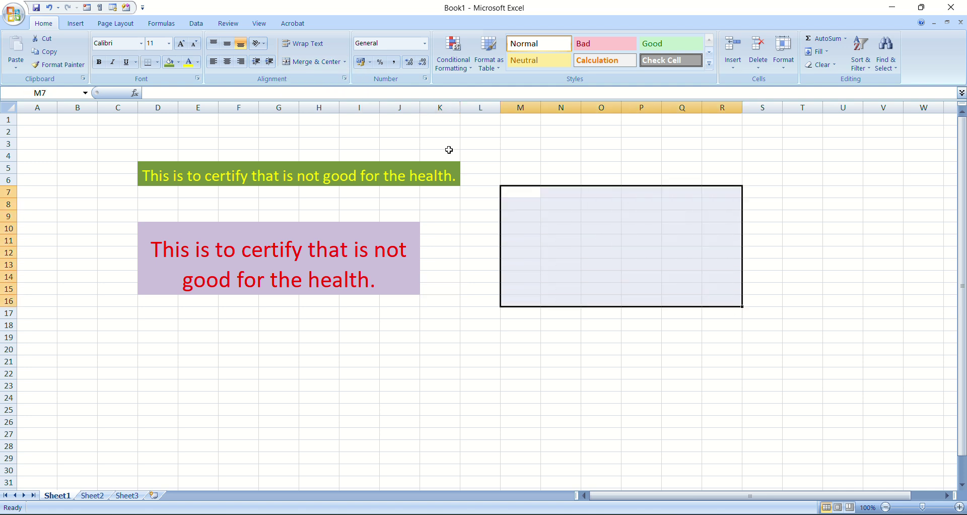
pyautogui.click(346, 62)
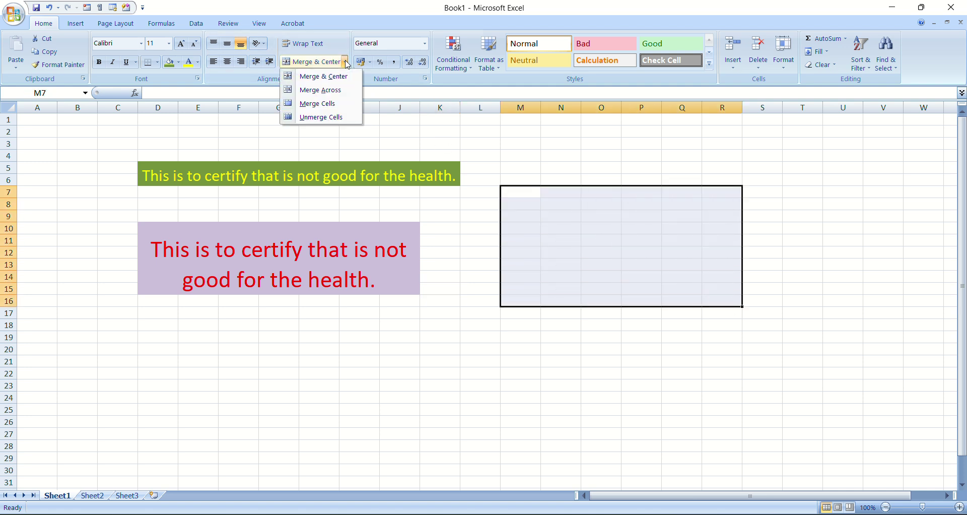
pyautogui.click(337, 91)
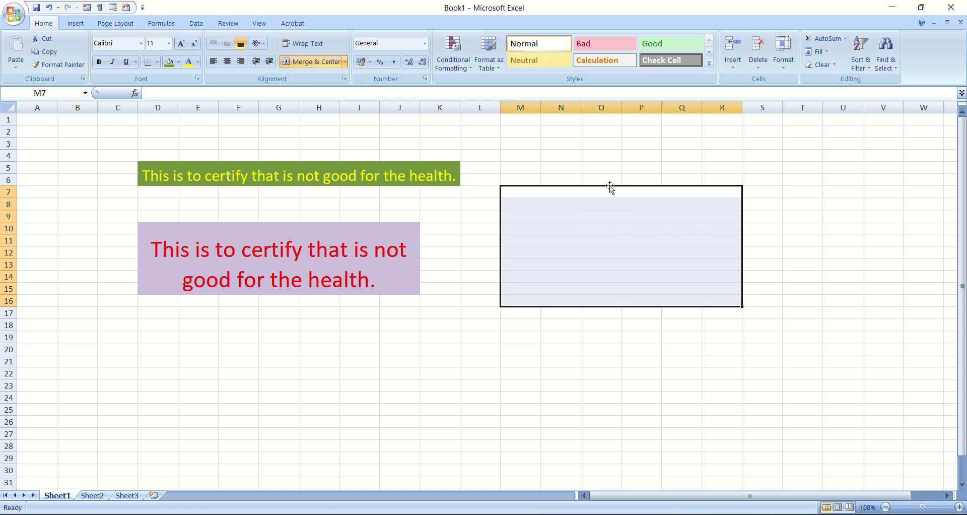
pyautogui.click(791, 204)
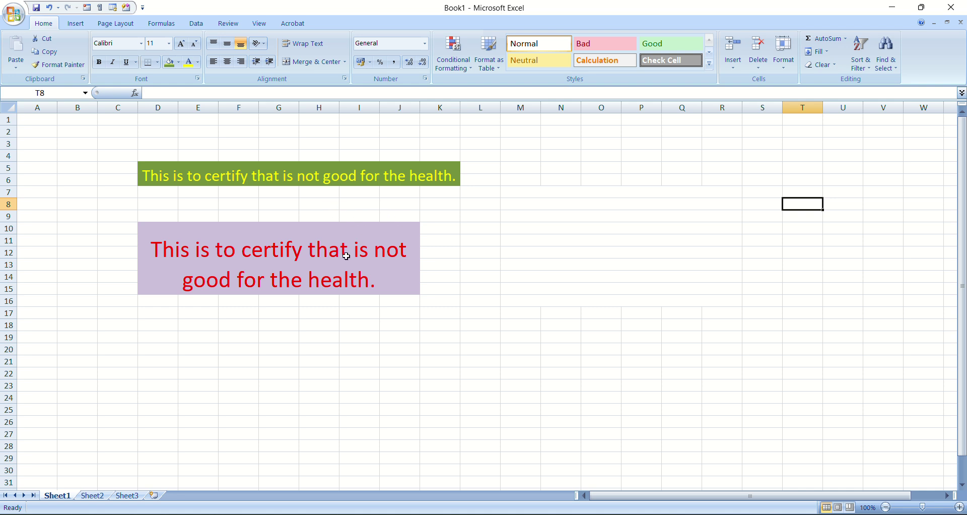
pyautogui.click(525, 192)
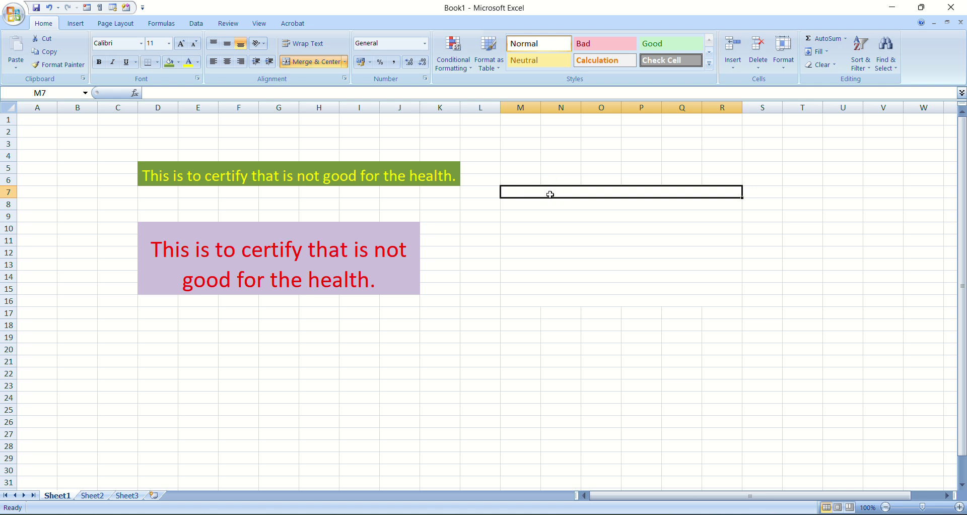
# - Inspect the separately merged rows 8, 9 and 16 in columns M to R and the merge options for the light purple cell
pyautogui.click(597, 201)
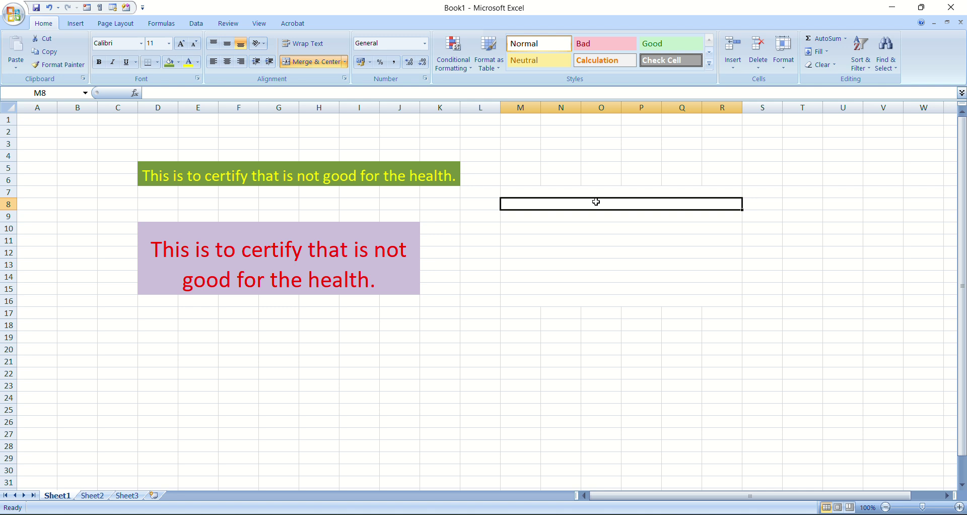
pyautogui.click(594, 218)
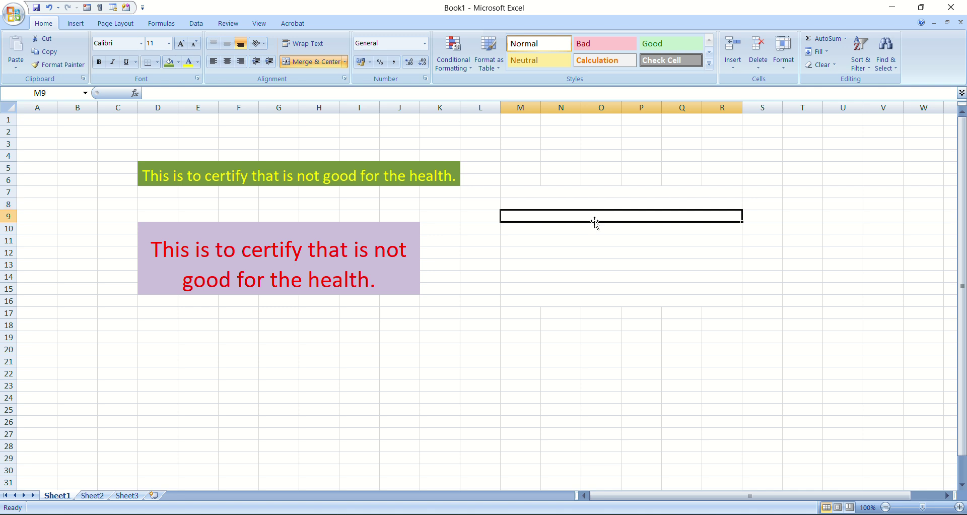
pyautogui.click(578, 300)
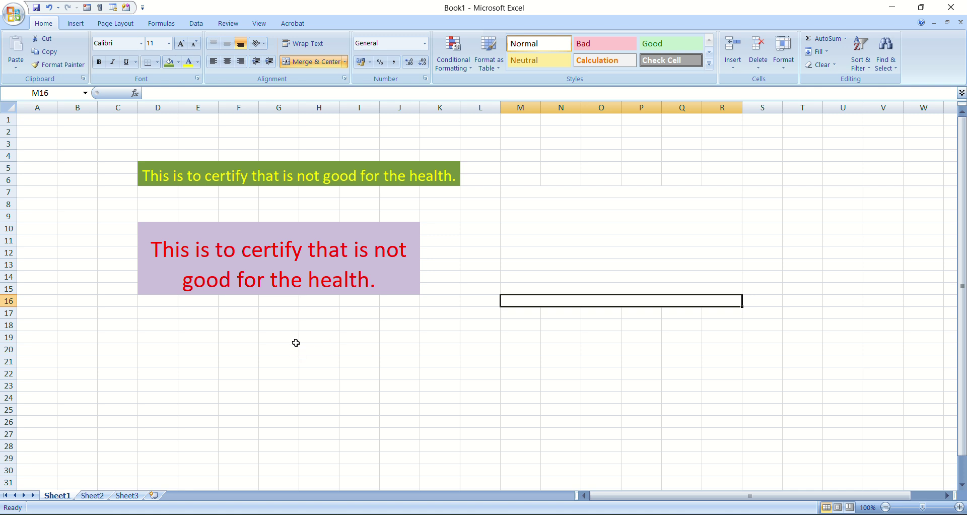
pyautogui.click(427, 352)
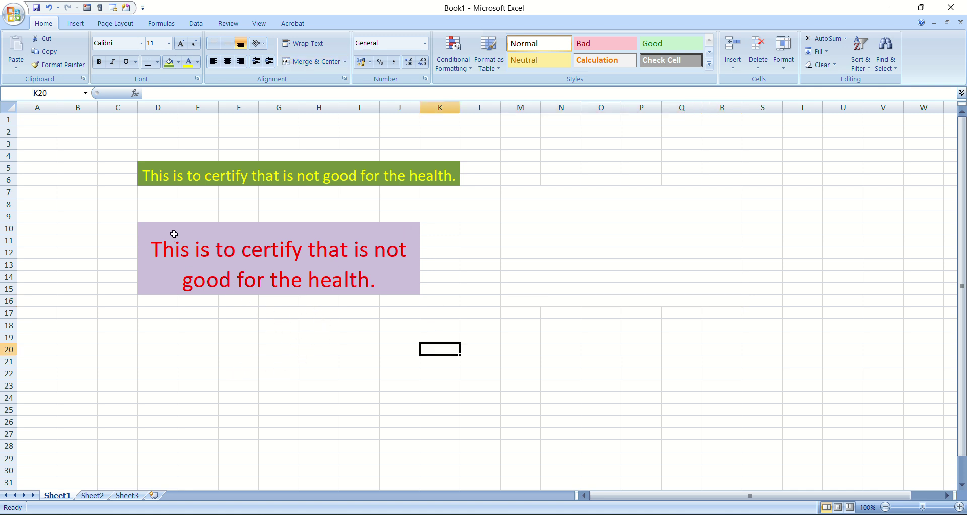
pyautogui.click(284, 232)
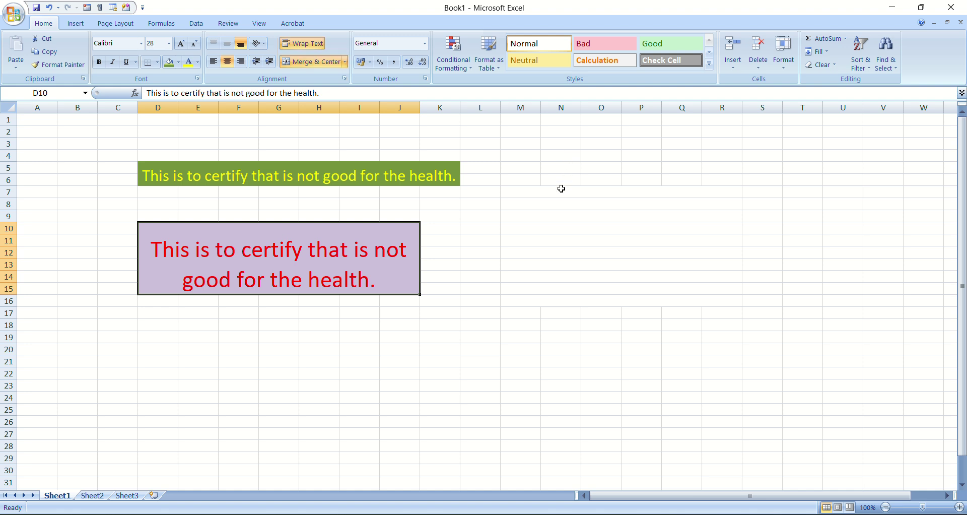
pyautogui.click(345, 62)
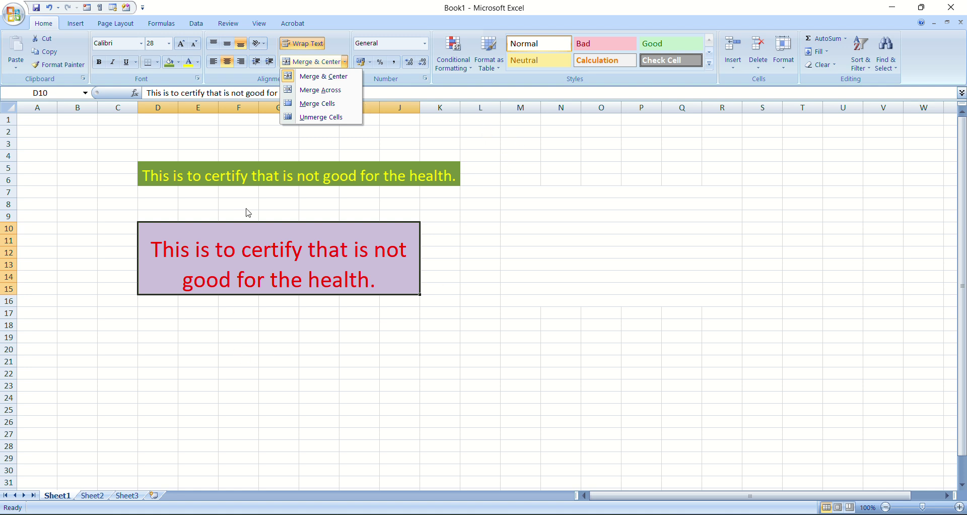
# - Merge the empty range D20:J26 into one cell with Merge Cells, without centring
pyautogui.click(139, 351)
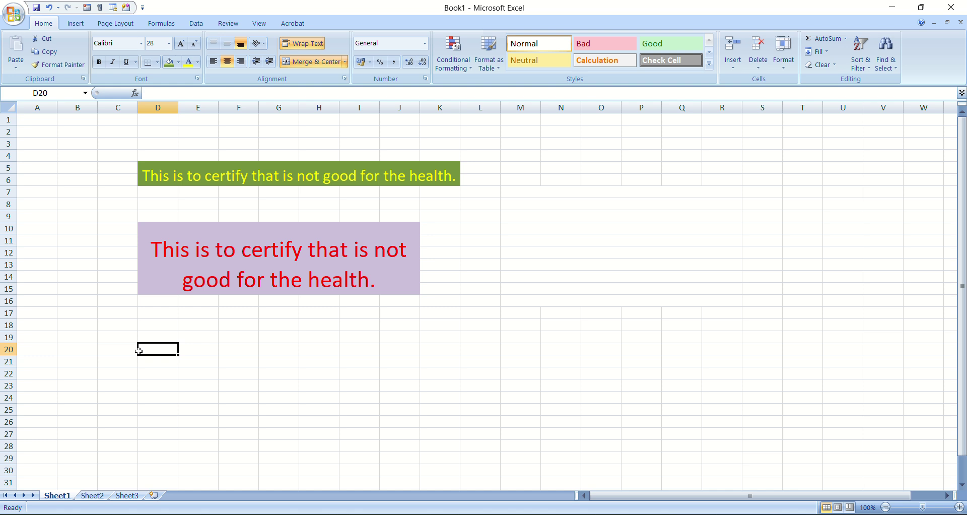
pyautogui.moveTo(139, 351); pyautogui.dragTo(395, 418)
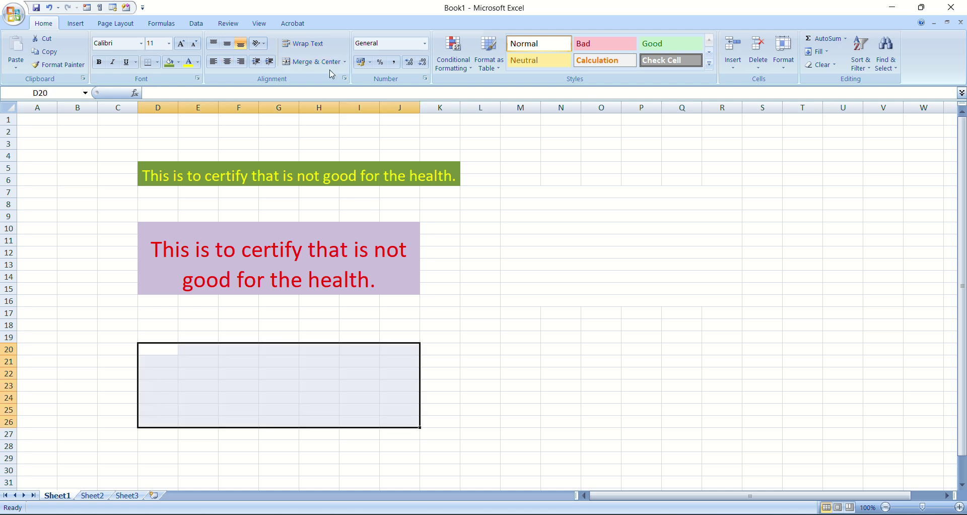
pyautogui.click(347, 62)
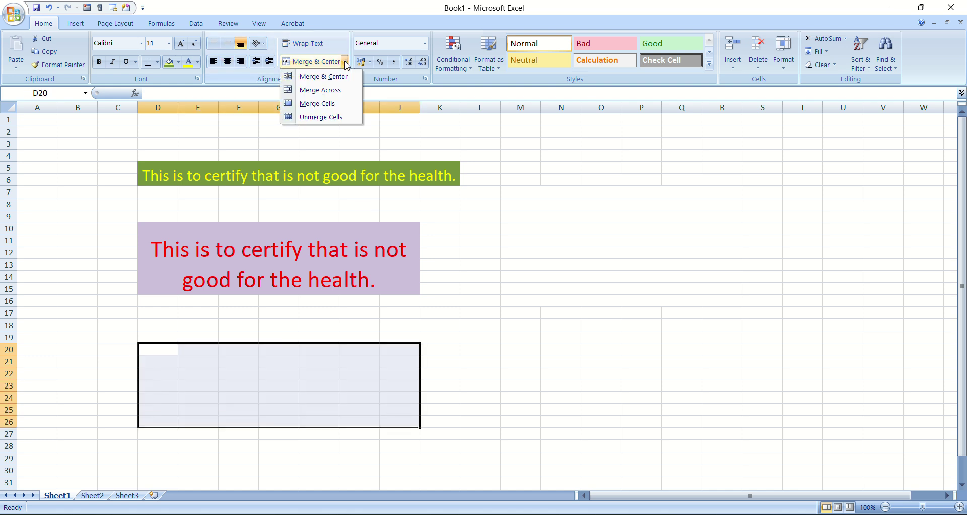
pyautogui.click(326, 104)
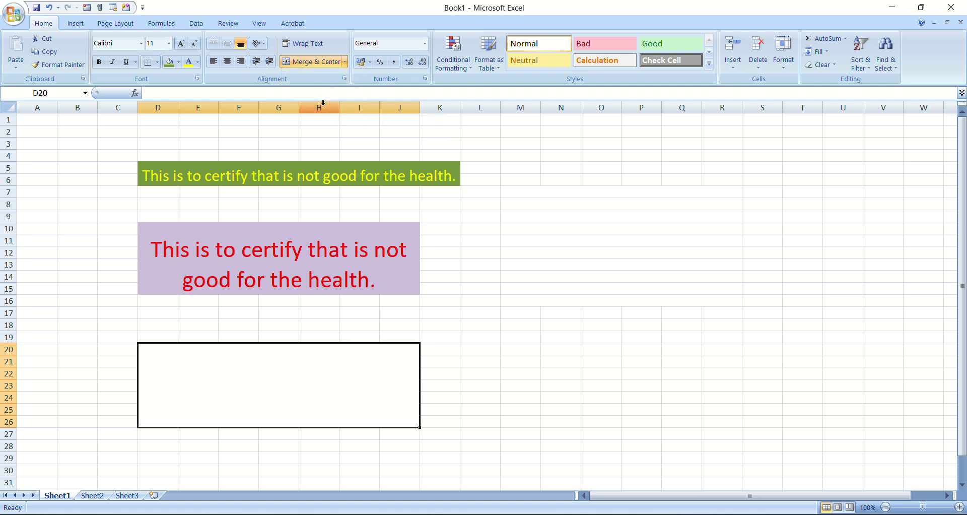
pyautogui.click(472, 298)
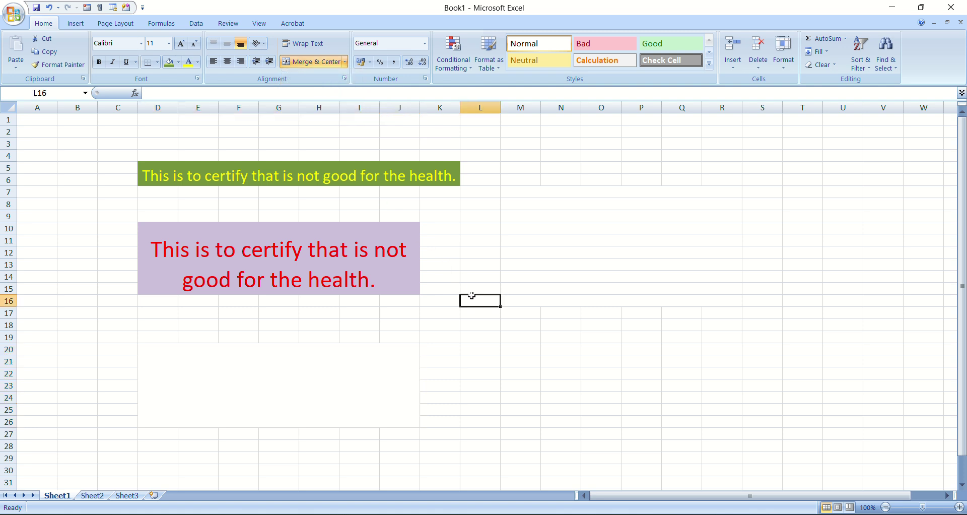
# - Unmerge the empty merged cell at D20 back into individual cells
pyautogui.click(324, 372)
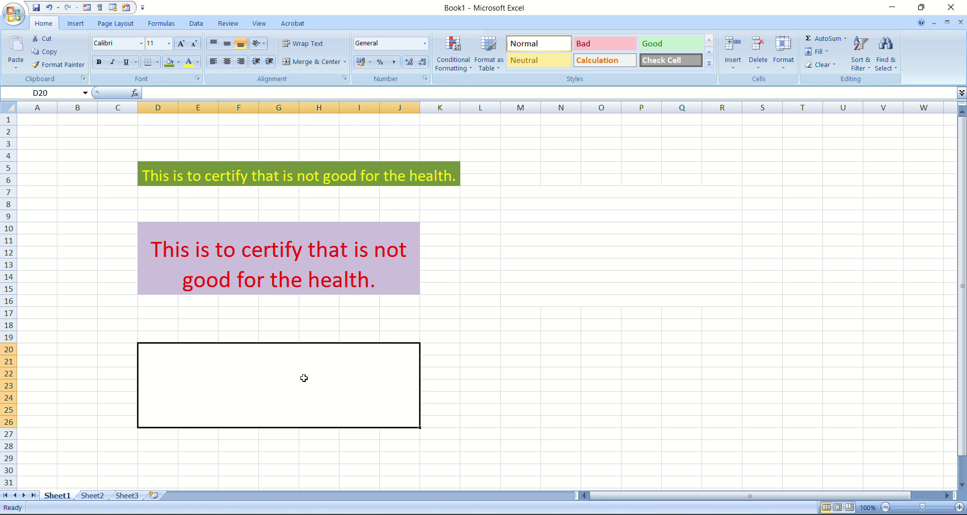
pyautogui.click(346, 62)
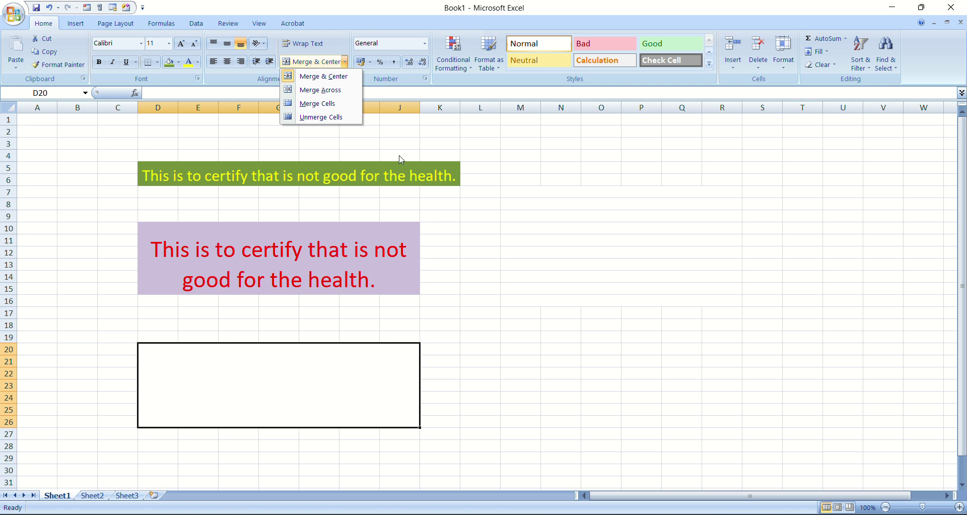
pyautogui.click(326, 119)
# - Unmerge the row-by-row merged cells in the range M6:R15
pyautogui.click(516, 298)
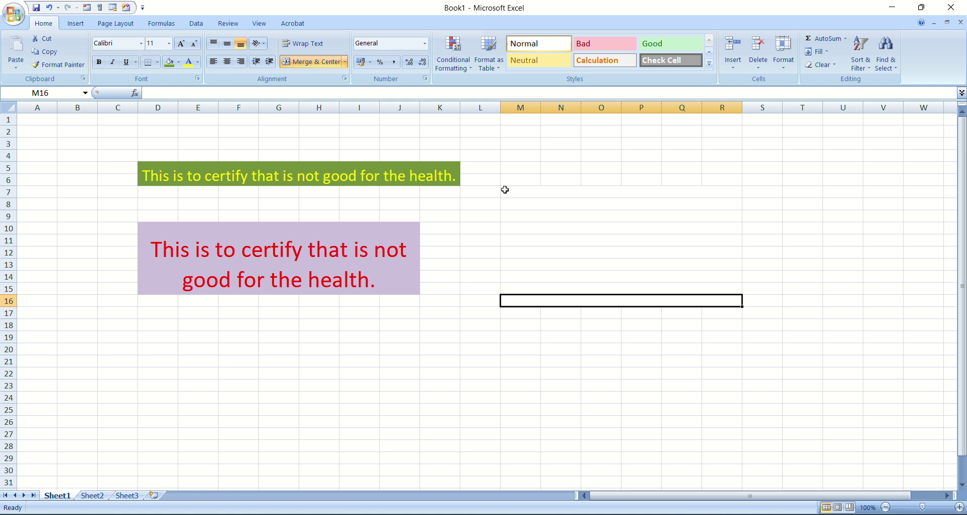
pyautogui.moveTo(534, 217); pyautogui.dragTo(625, 290)
pyautogui.moveTo(514, 177); pyautogui.dragTo(658, 286)
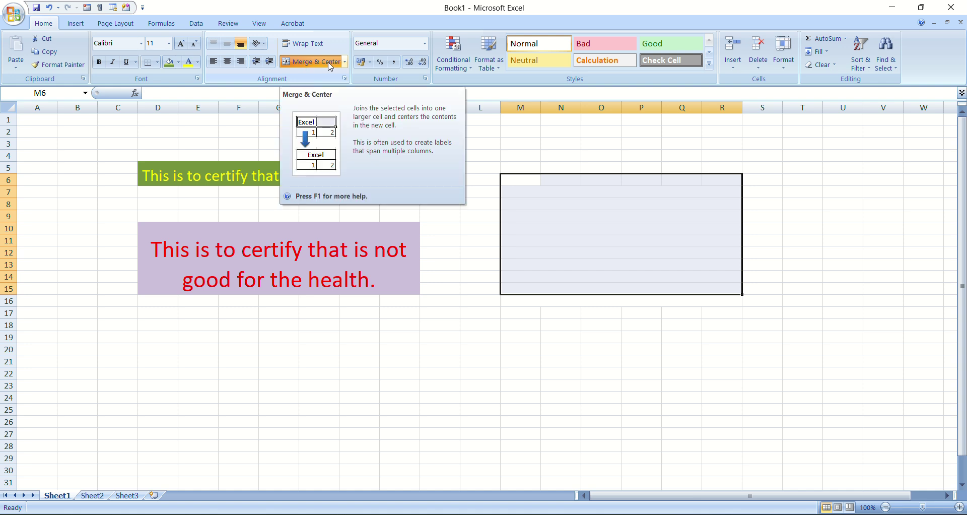
pyautogui.click(345, 62)
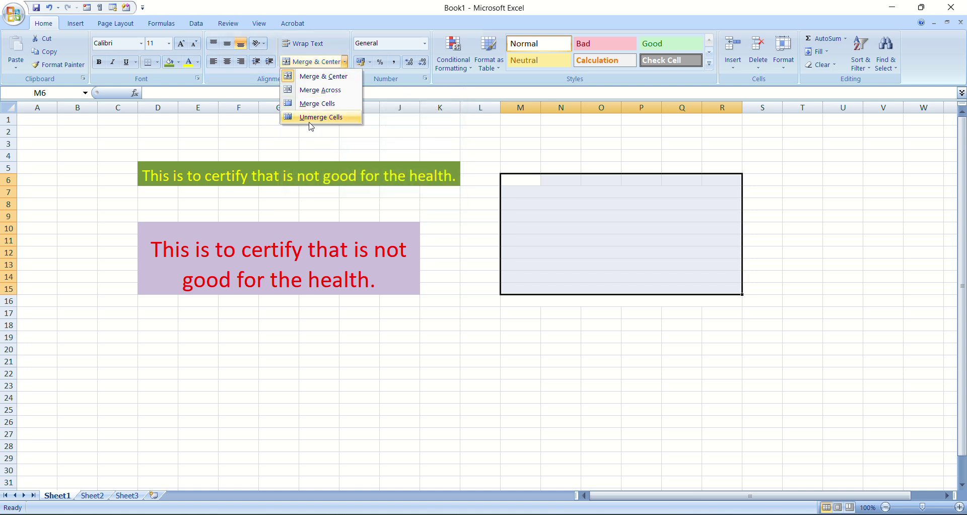
pyautogui.click(311, 122)
pyautogui.click(514, 322)
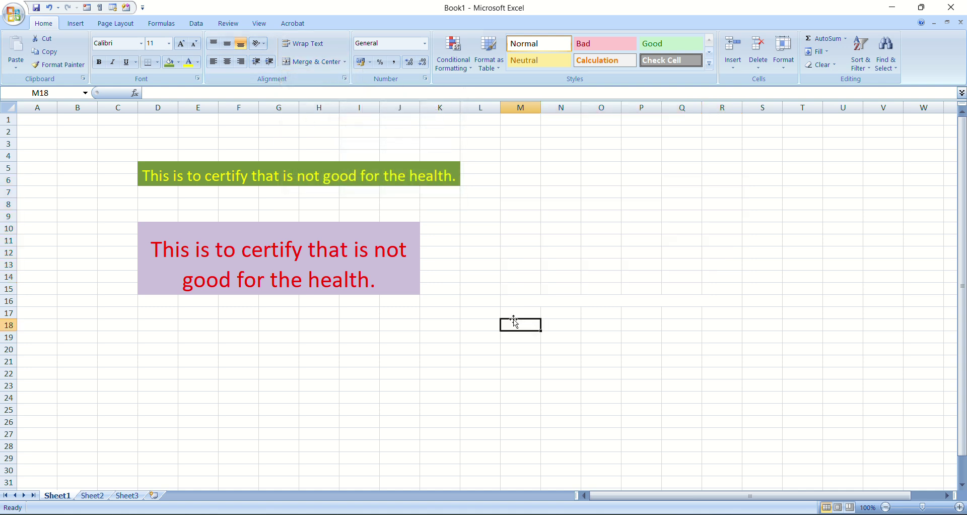